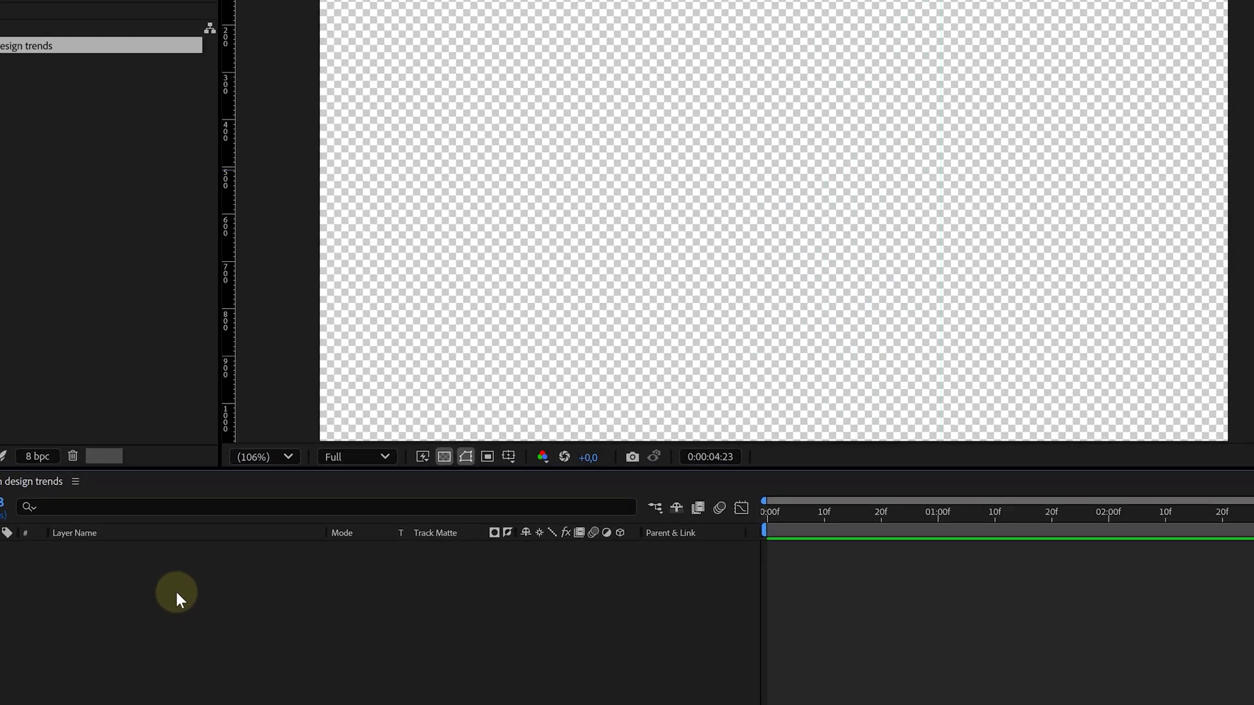
- Create a new full-frame solid layer named BG
right_click(189, 587)
mouse_move(412, 329)
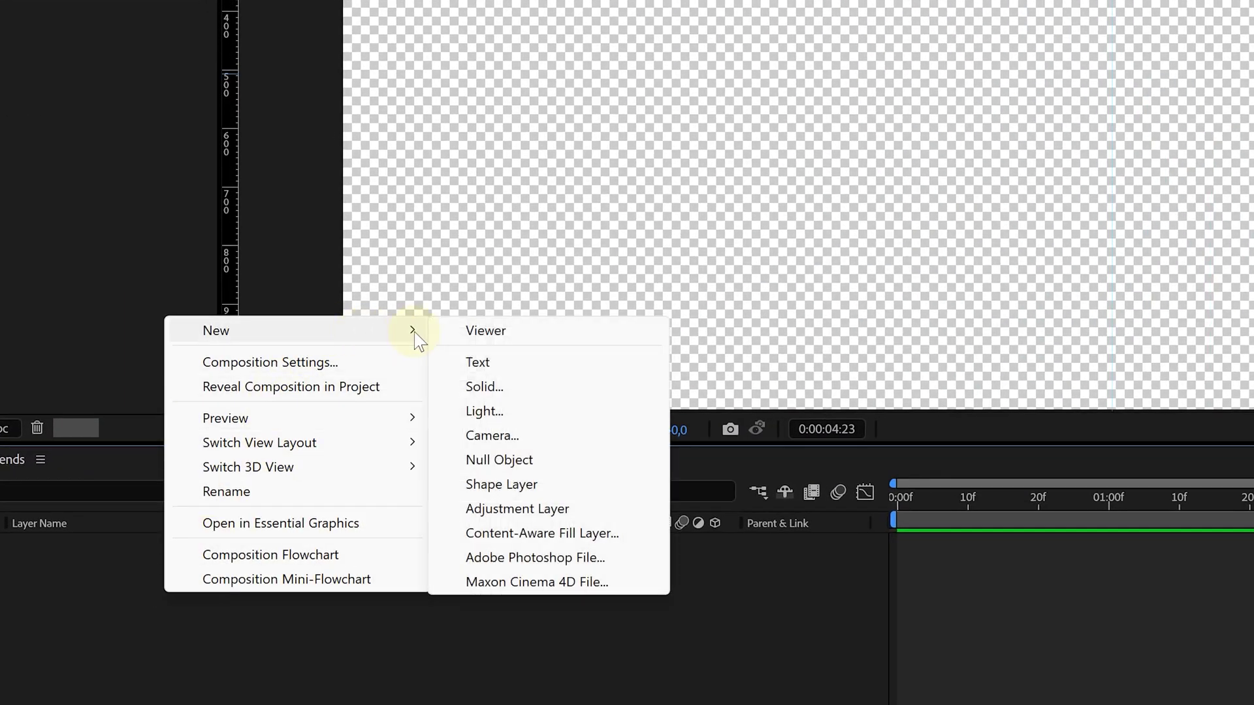
left_click(518, 390)
type("BG")
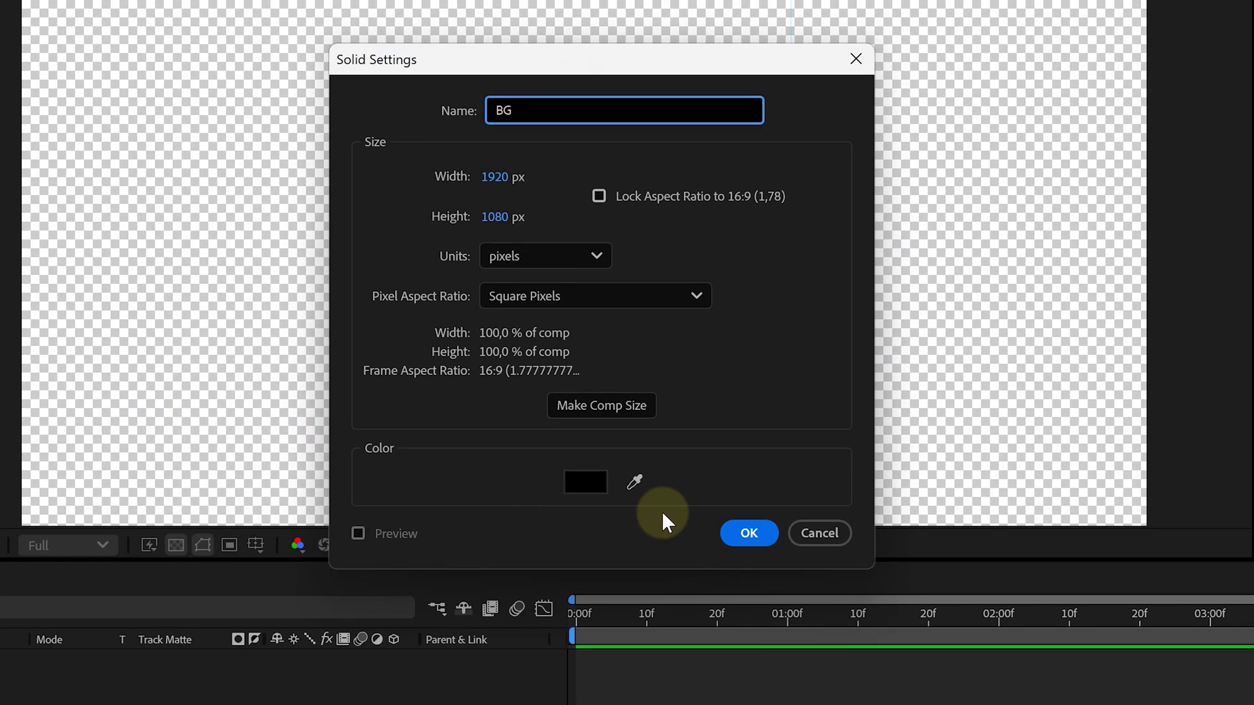
left_click(752, 528)
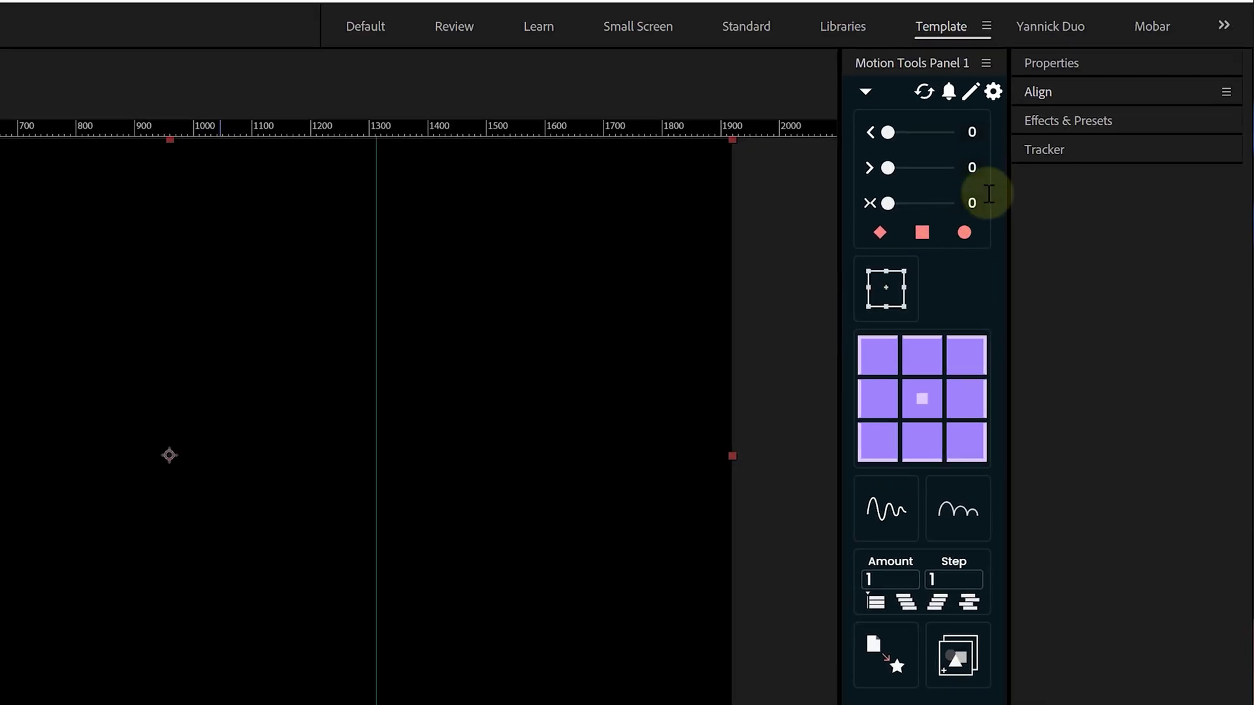
- Apply the Gradient Ramp effect to the BG solid
left_click(1071, 123)
left_click(1078, 146)
type("gradient r")
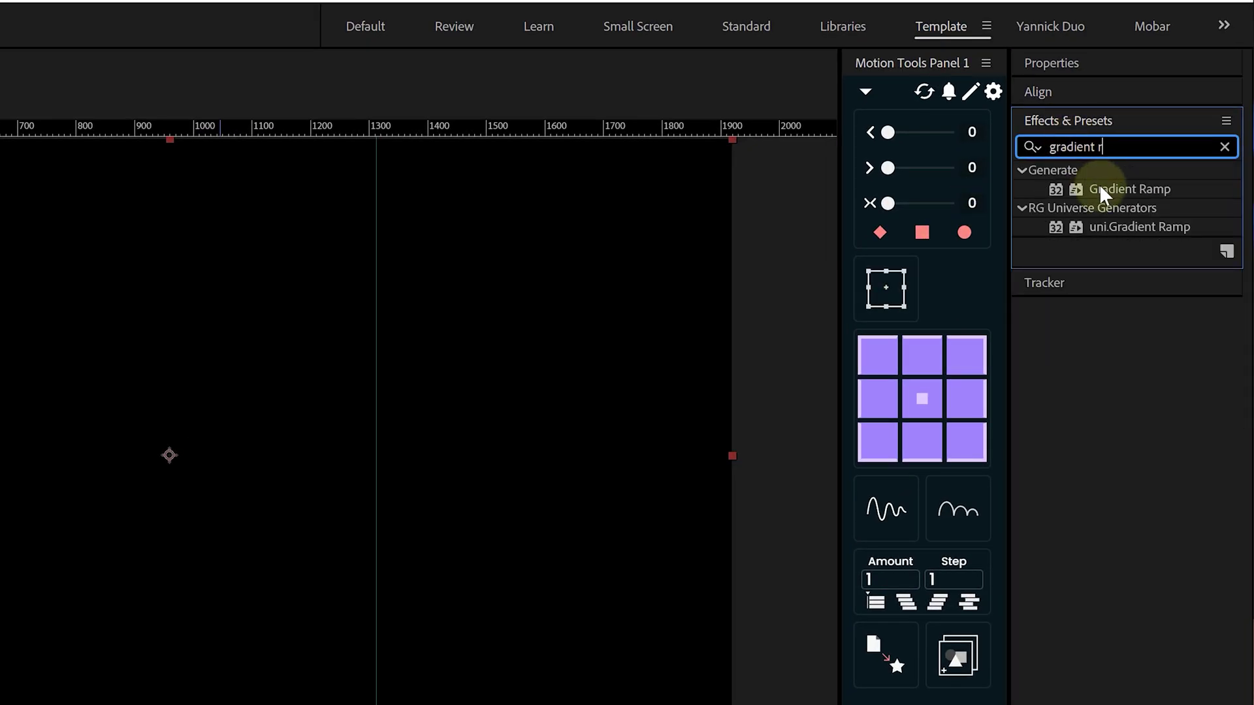
left_click_drag(1100, 188, 152, 392)
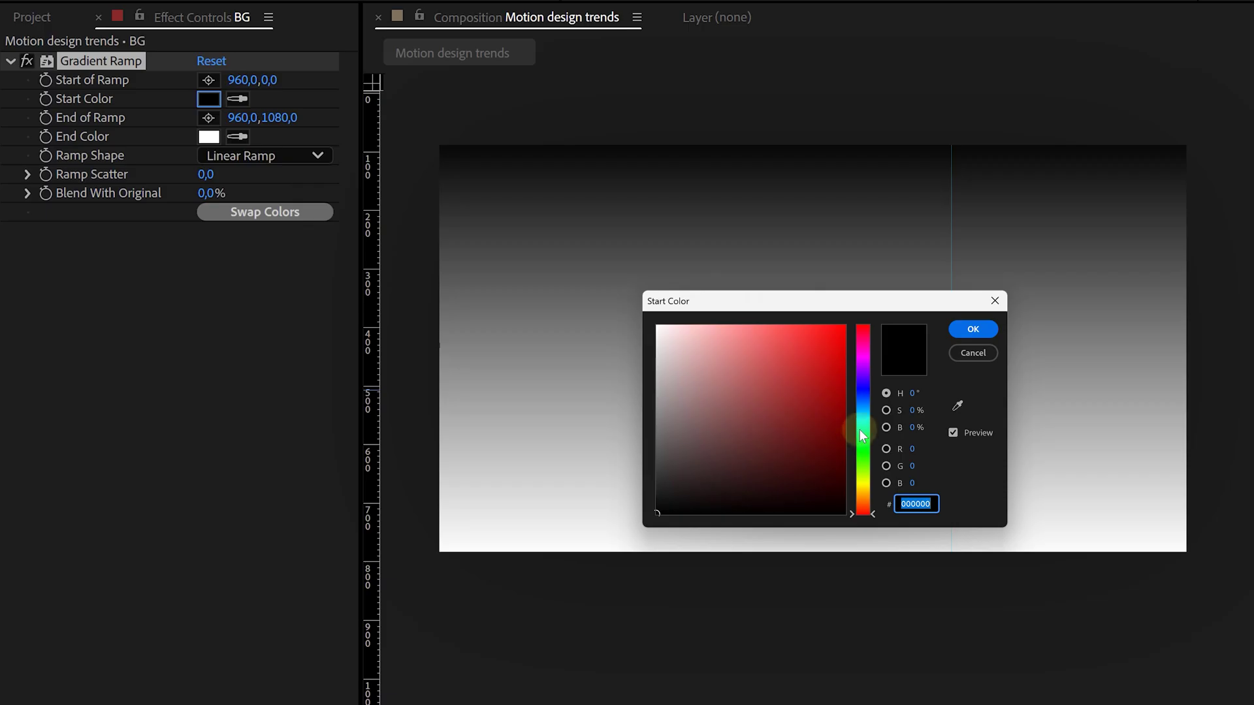
- Set the gradient's start colour to dark navy and end colour to near-black violet
left_click_drag(862, 437, 839, 480)
left_click(973, 330)
left_click(209, 137)
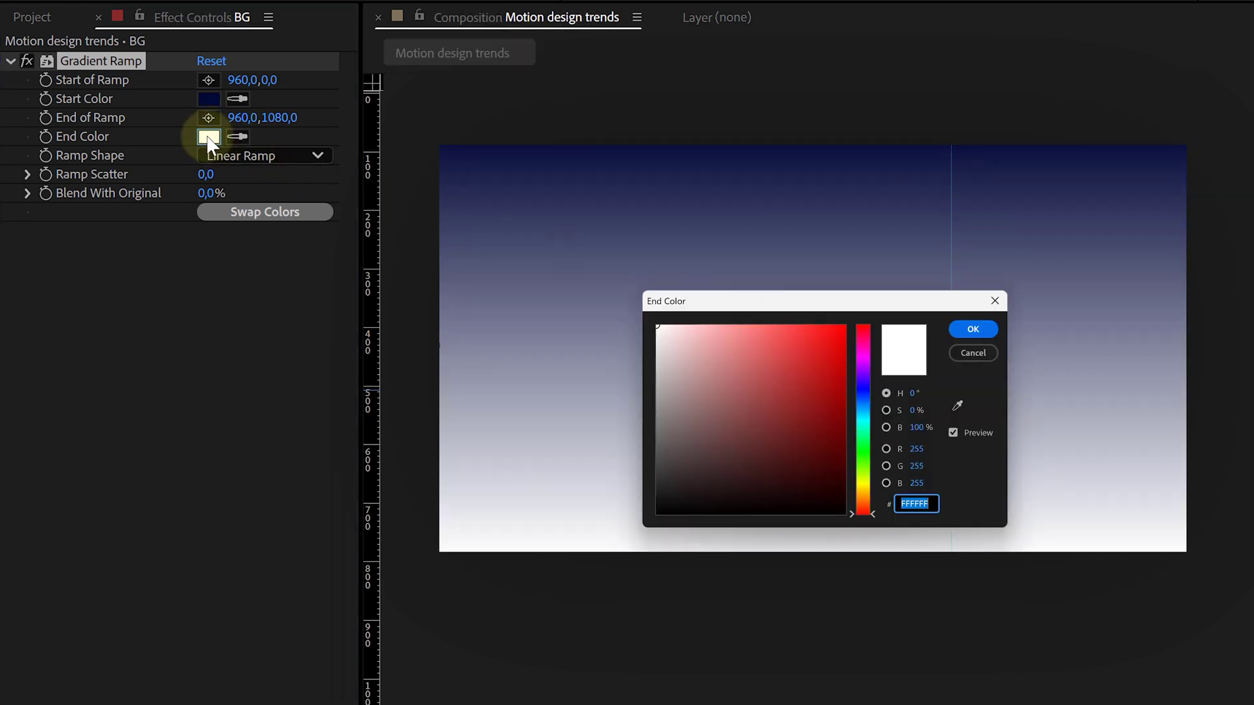
left_click_drag(862, 425, 860, 378)
left_click_drag(836, 451, 842, 489)
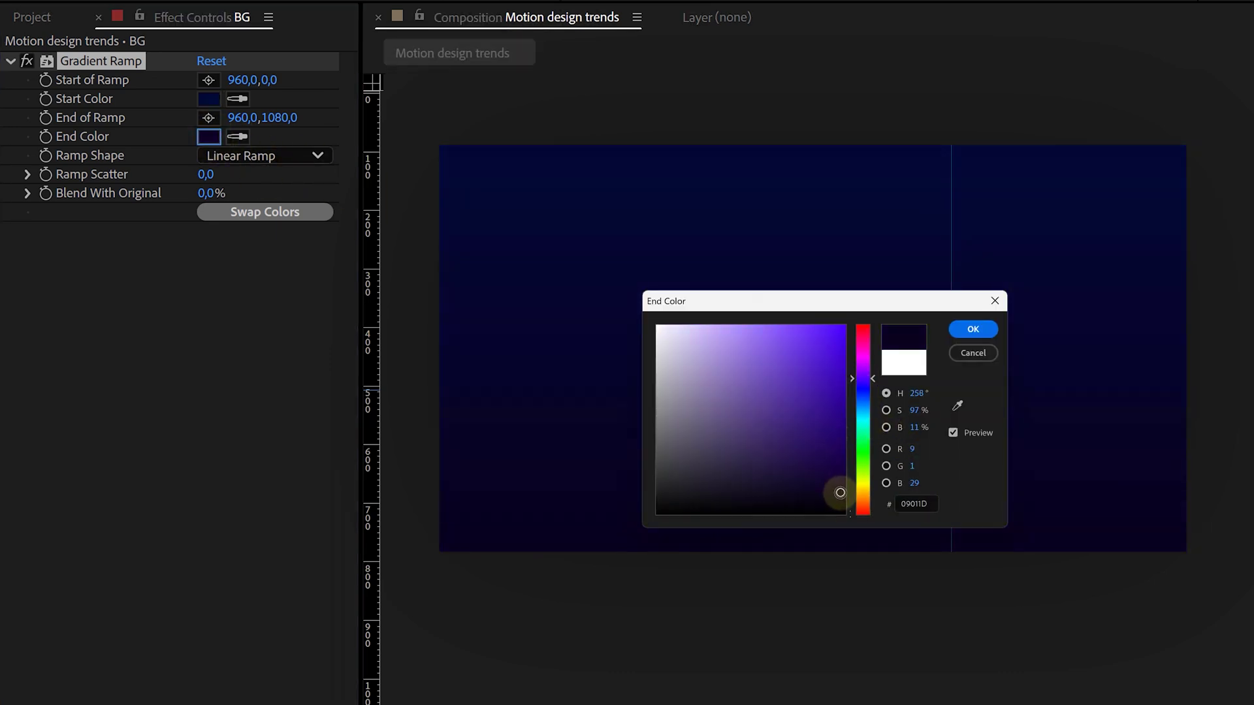
left_click(980, 328)
- Create a new solid layer named Grid
right_click(157, 570)
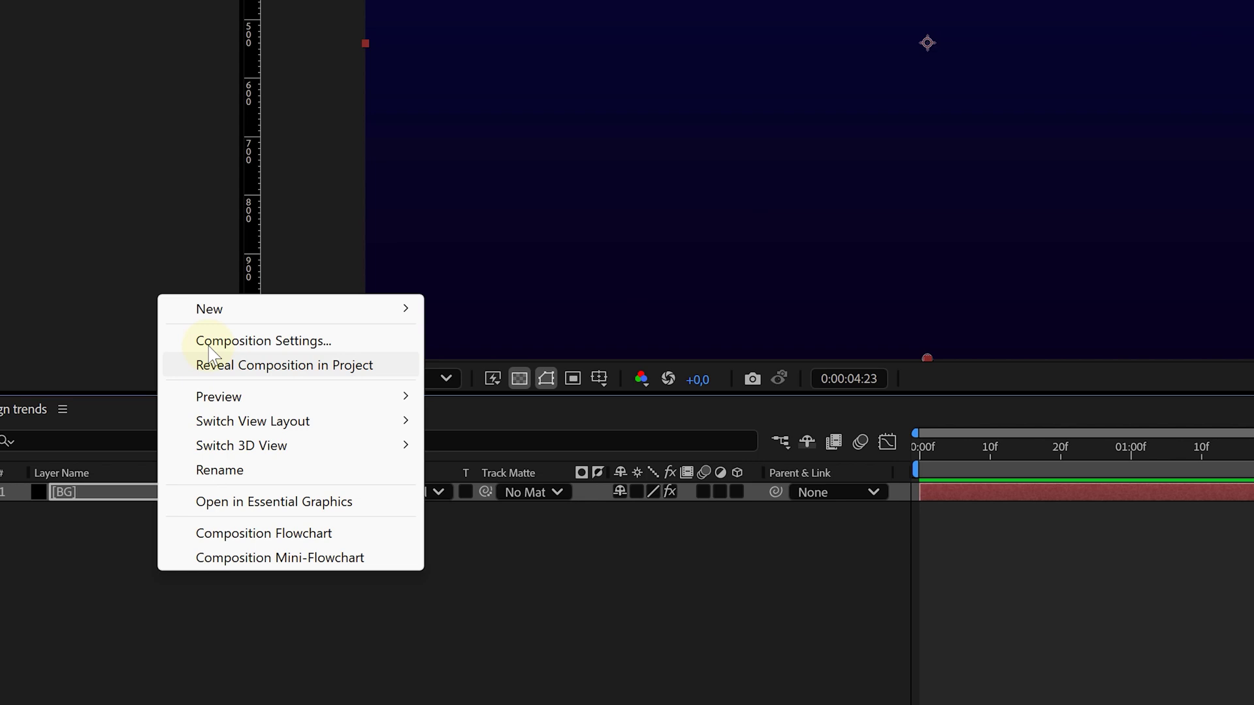
mouse_move(217, 320)
left_click(530, 365)
type("Grid")
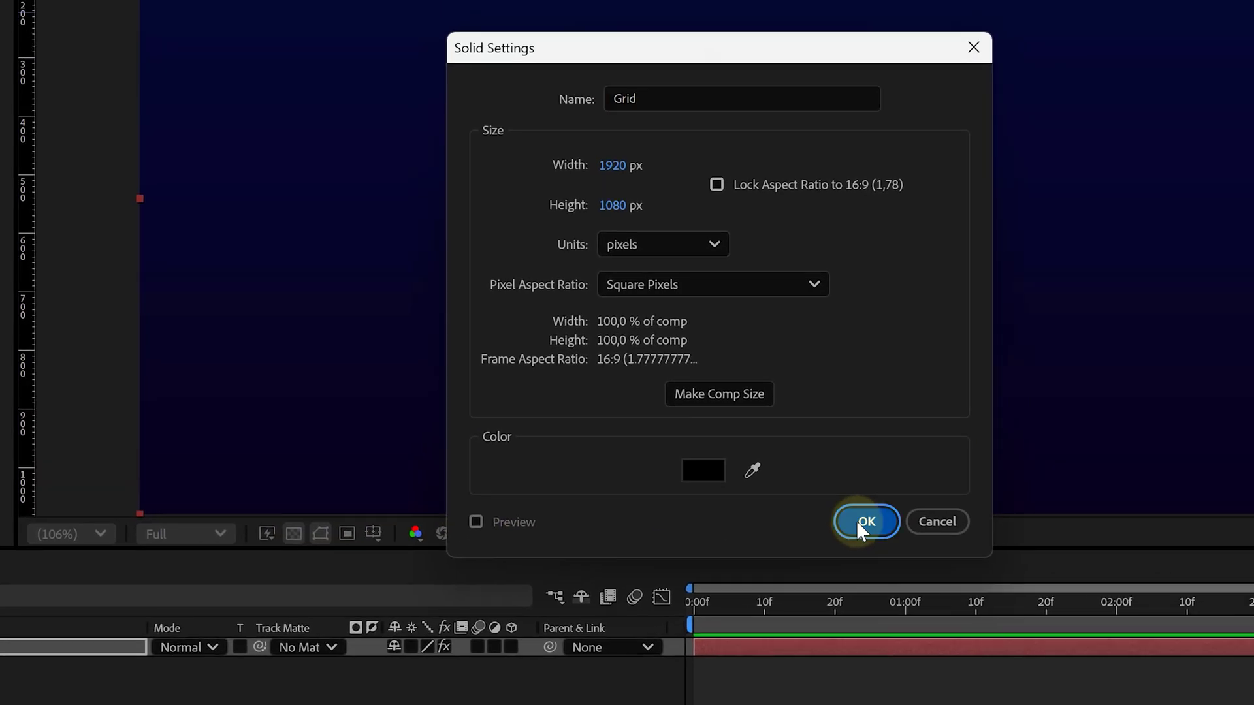
left_click(856, 520)
- Apply the Grid effect to the Grid solid with a border of 2
left_click(1045, 101)
type("grid")
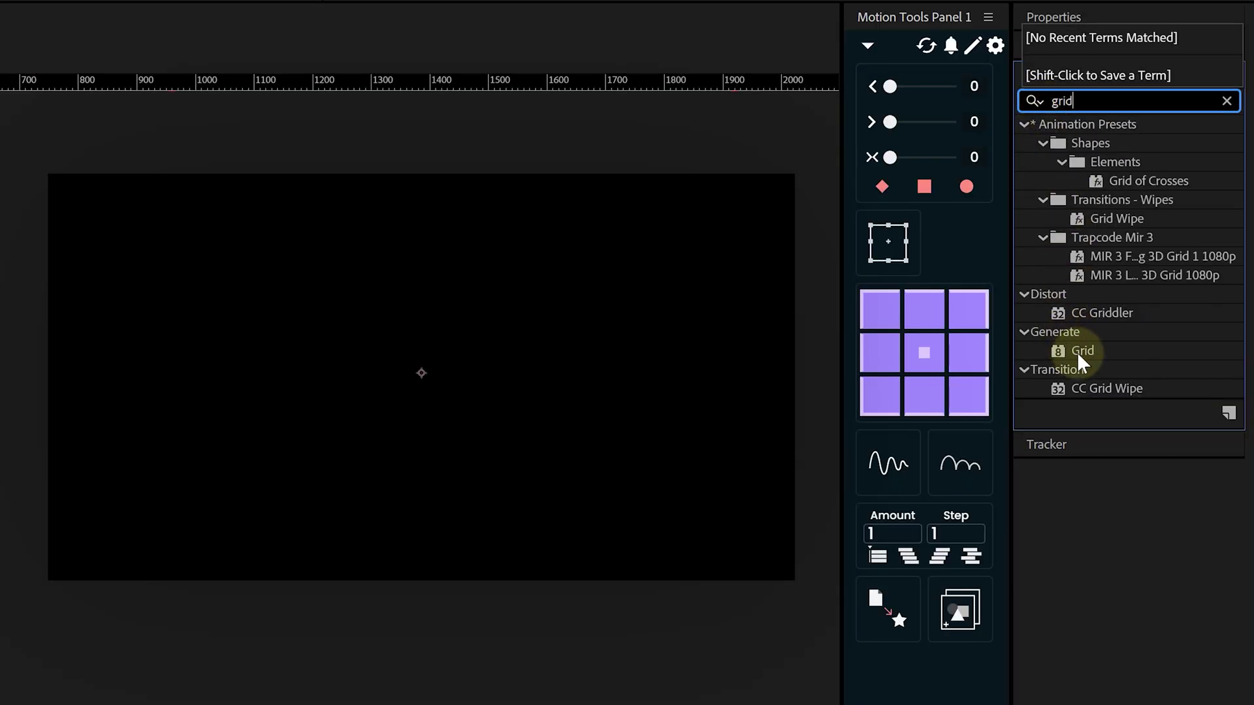
left_click(1077, 352)
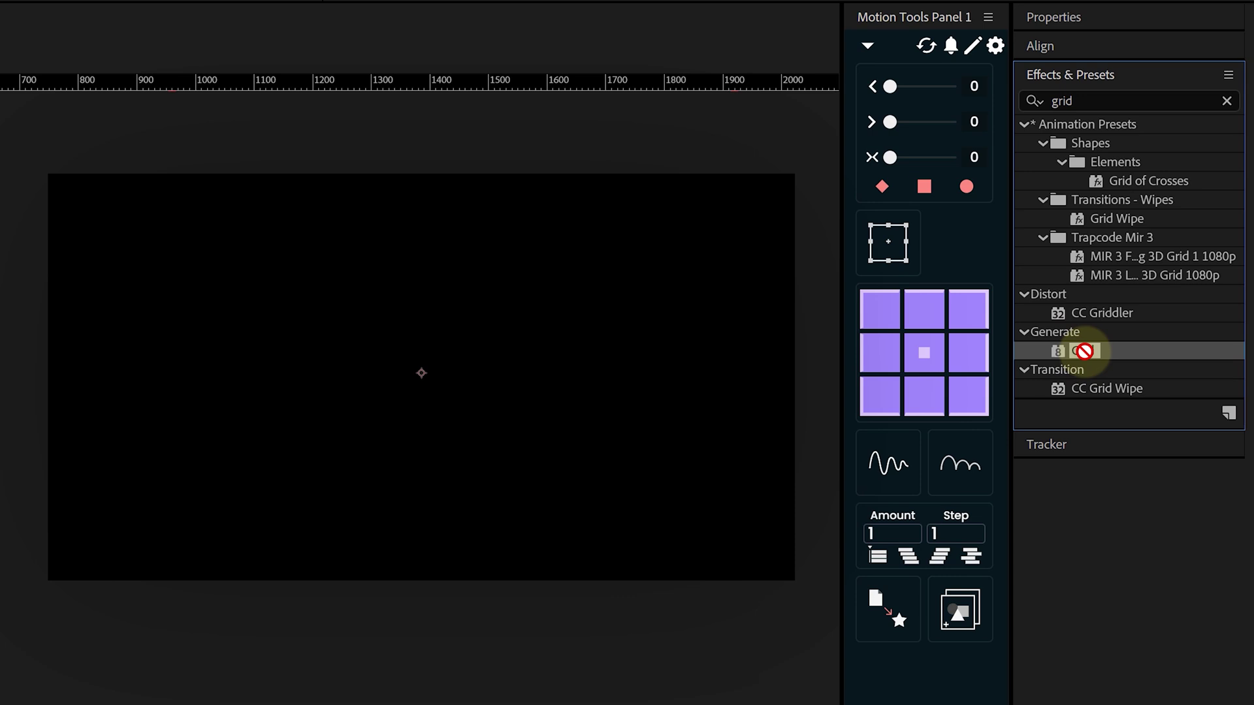
left_click_drag(1084, 351, 418, 385)
mouse_move(252, 112)
left_mouse_down()
mouse_move(177, 131)
mouse_move(267, 122)
left_mouse_up()
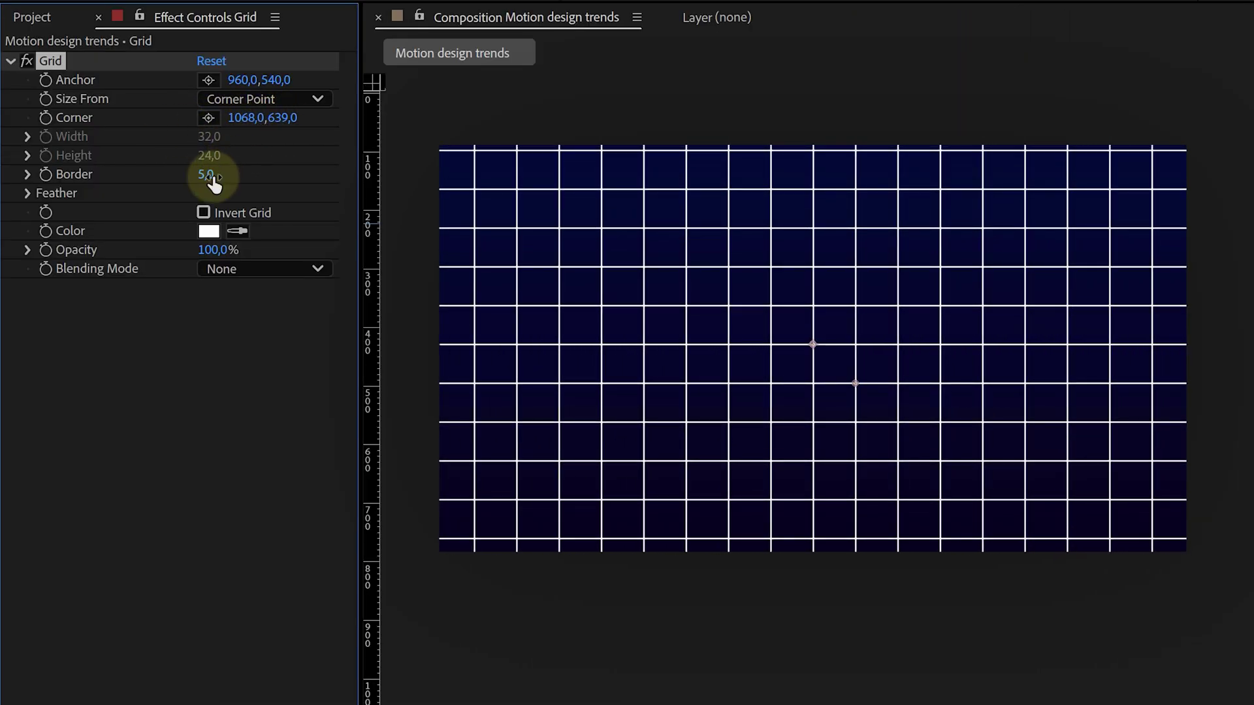
type("2")
key("Return")
- Colour the grid lines teal and set the Grid layer's blending mode to Screen
left_click(209, 231)
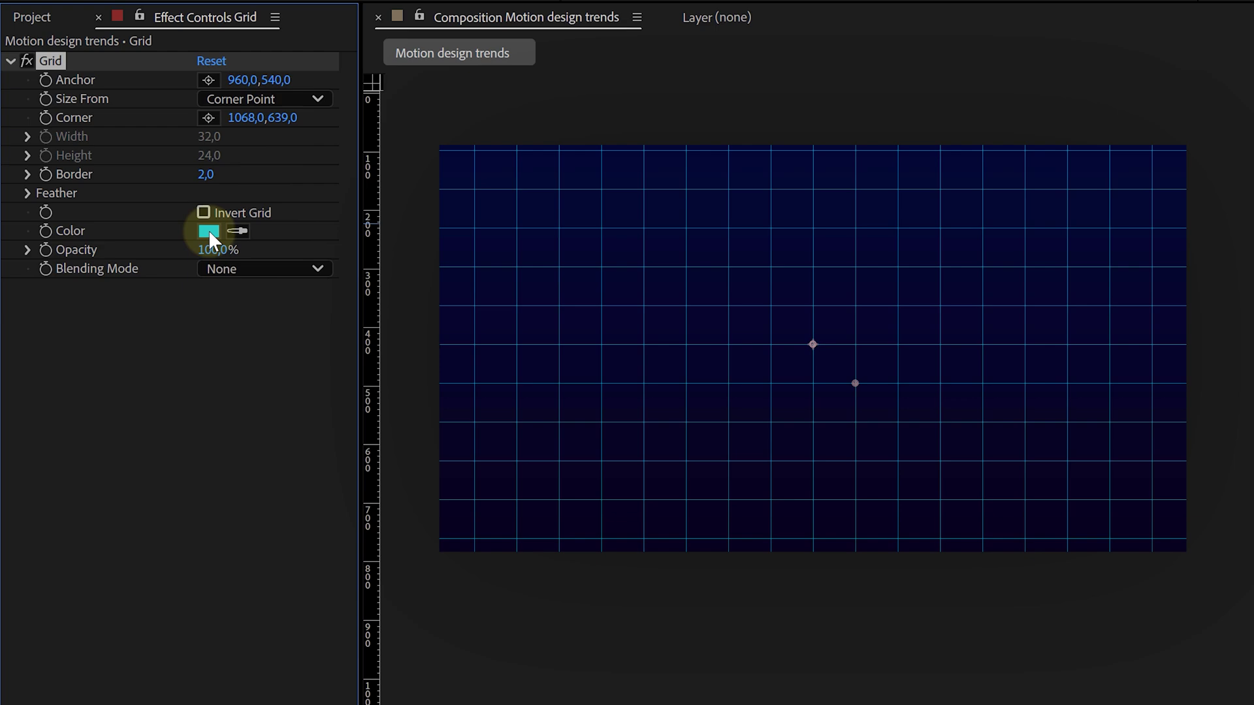
left_click(322, 551)
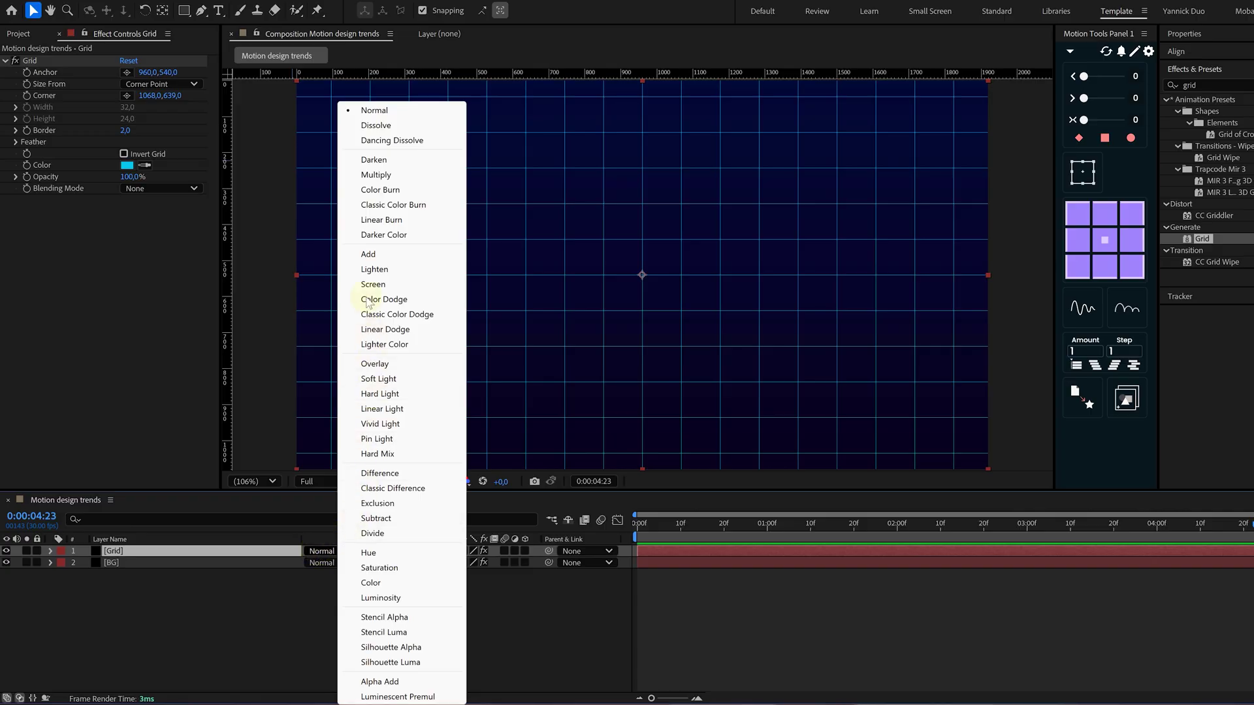
left_click(370, 285)
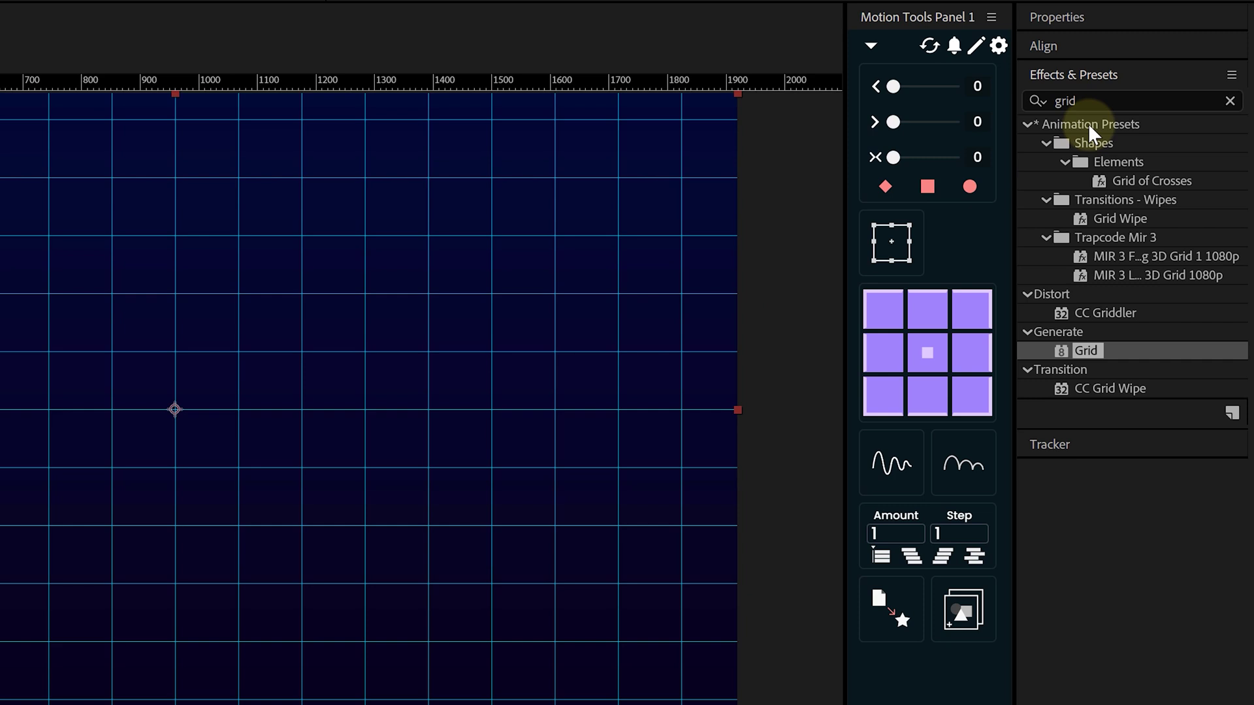
- Apply Deep Glow to the Grid layer so the lines glow
left_click(1076, 100)
type("deep glow")
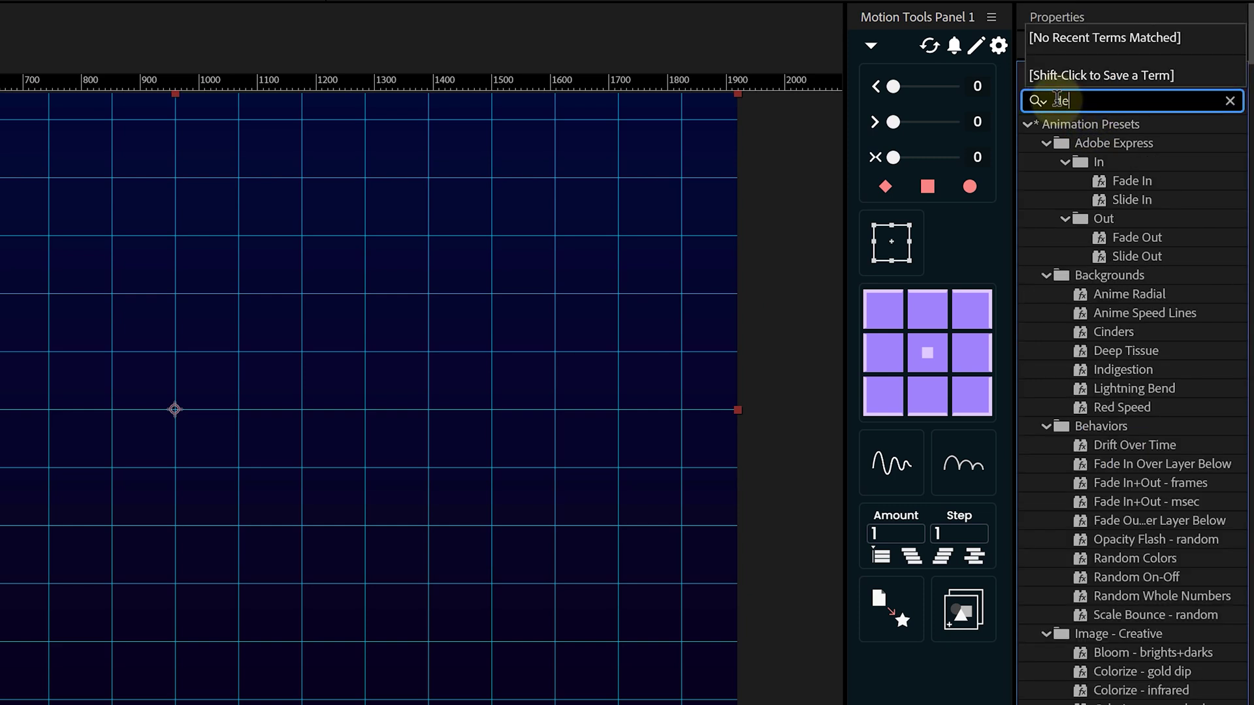
left_click(1083, 145)
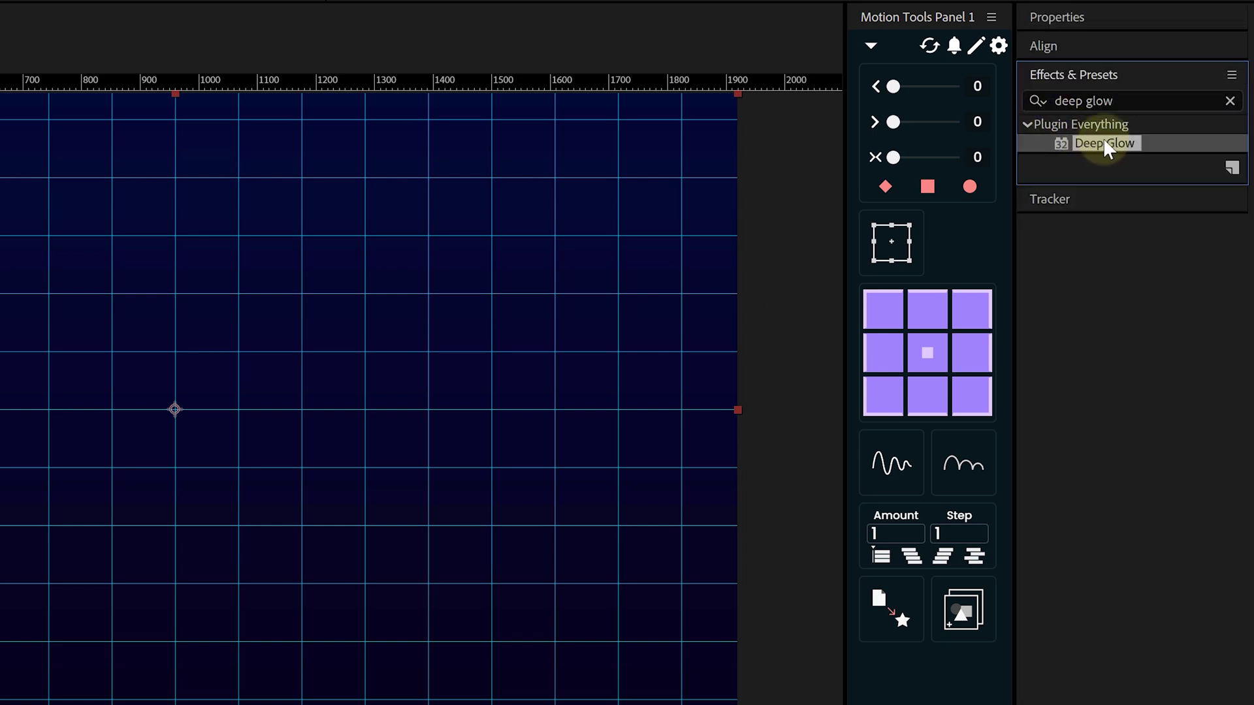
left_click_drag(1104, 143, 236, 347)
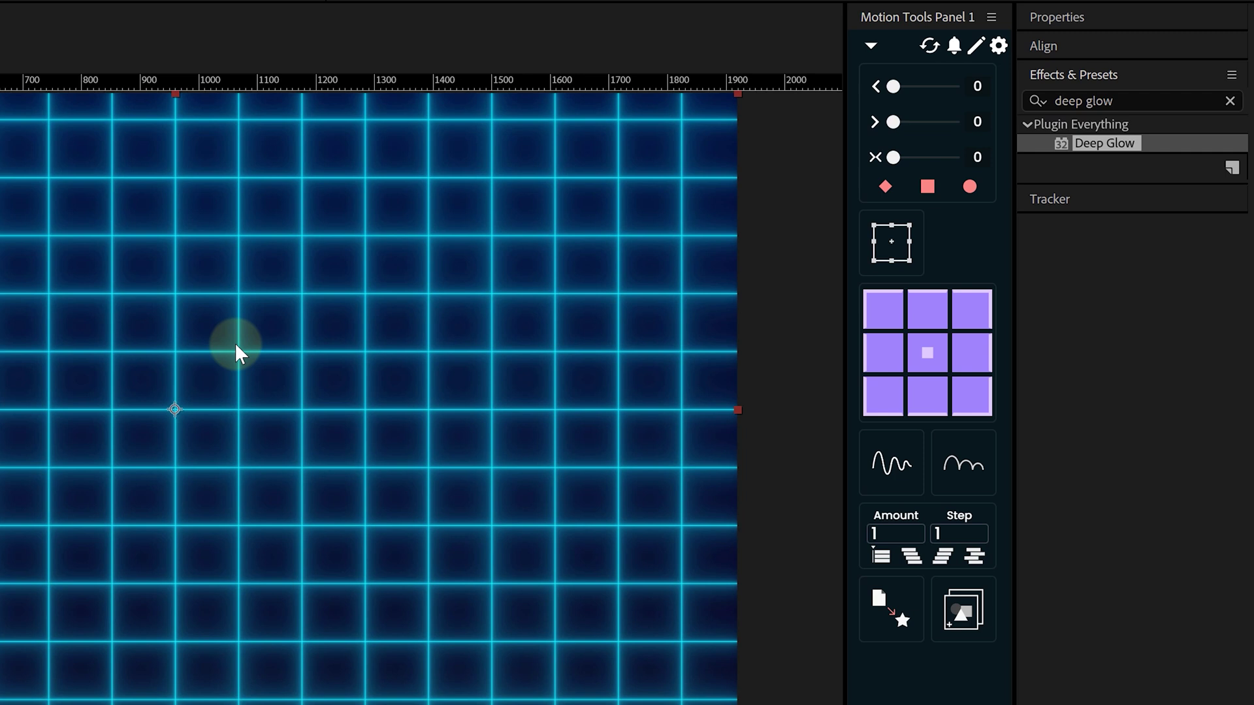
- Add CC Lens to the grid and raise its Size to 226 so it bulges
left_click(1055, 100)
type("cc len")
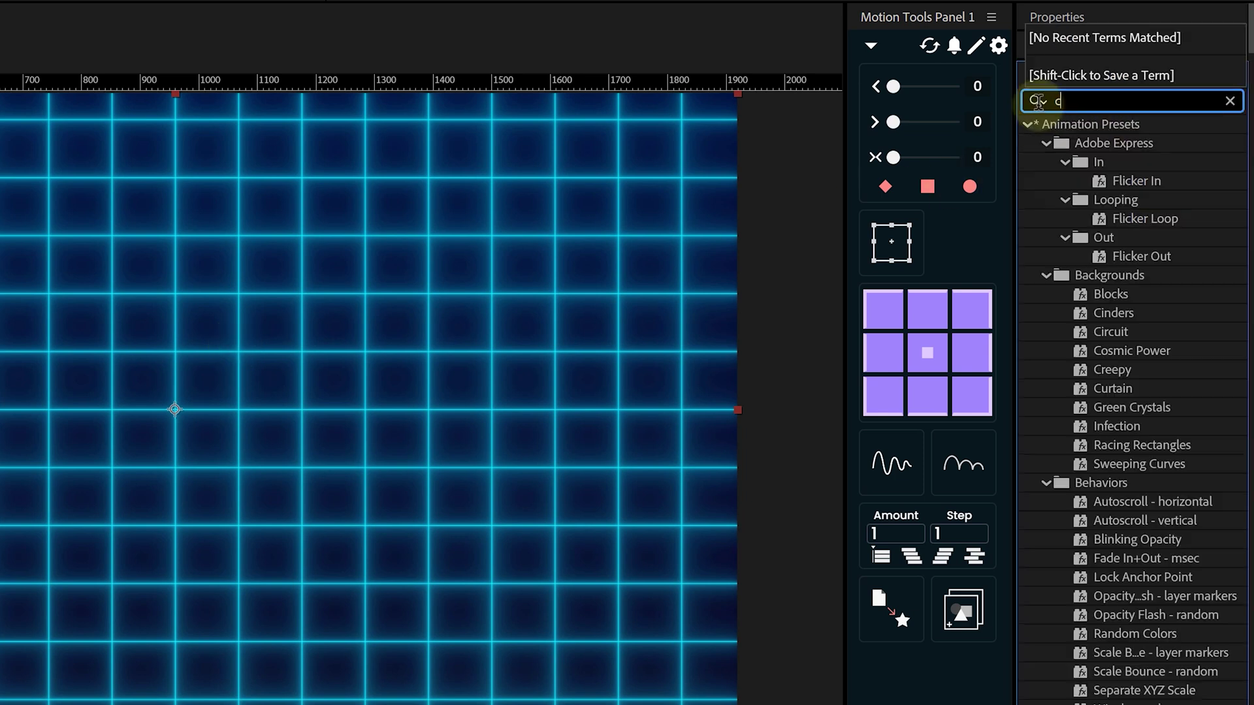
left_click(1071, 146)
left_click_drag(1071, 146, 112, 372)
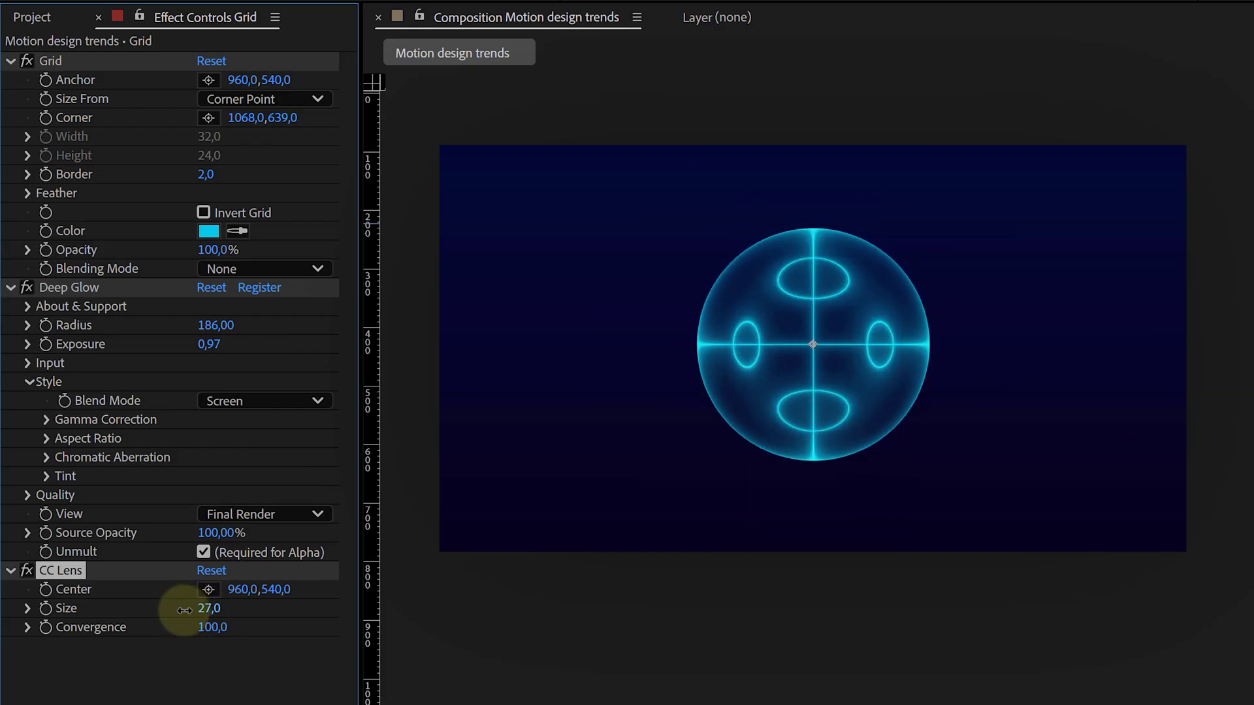
left_click_drag(176, 610, 390, 598)
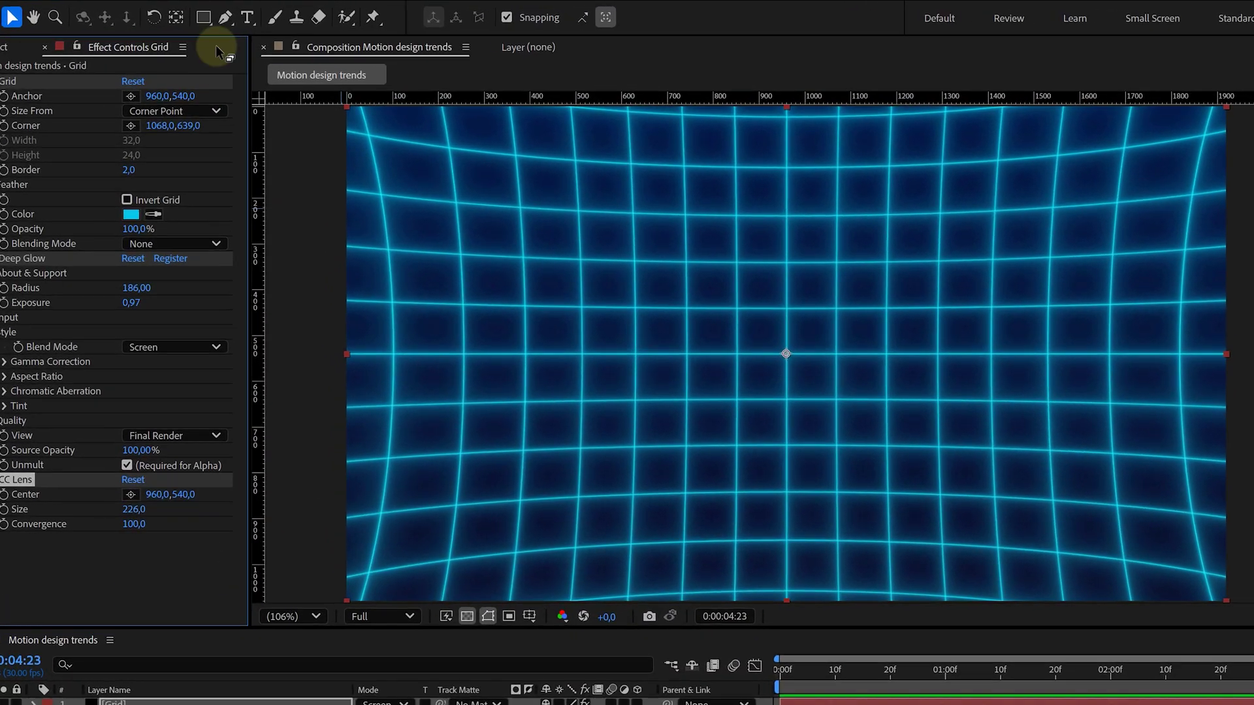
- Draw an elliptical mask on the Grid layer with the Ellipse Tool
left_click(185, 14)
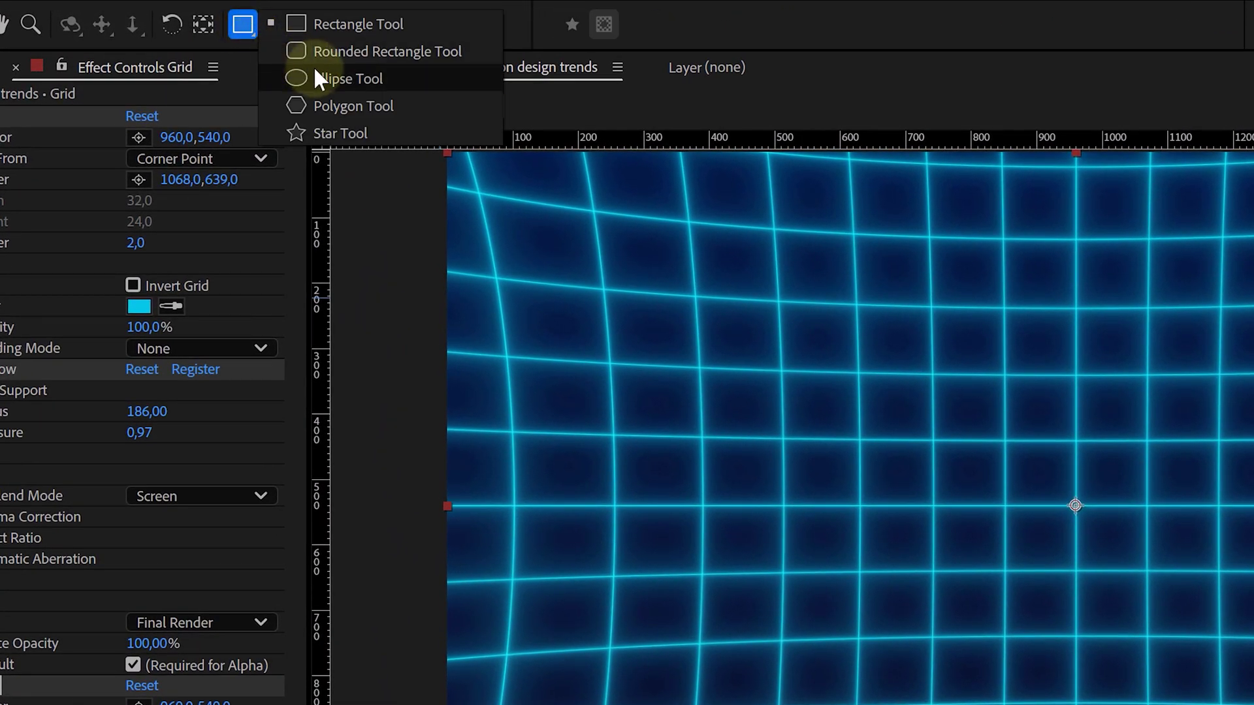
left_click(346, 80)
left_click_drag(564, 239, 1253, 704)
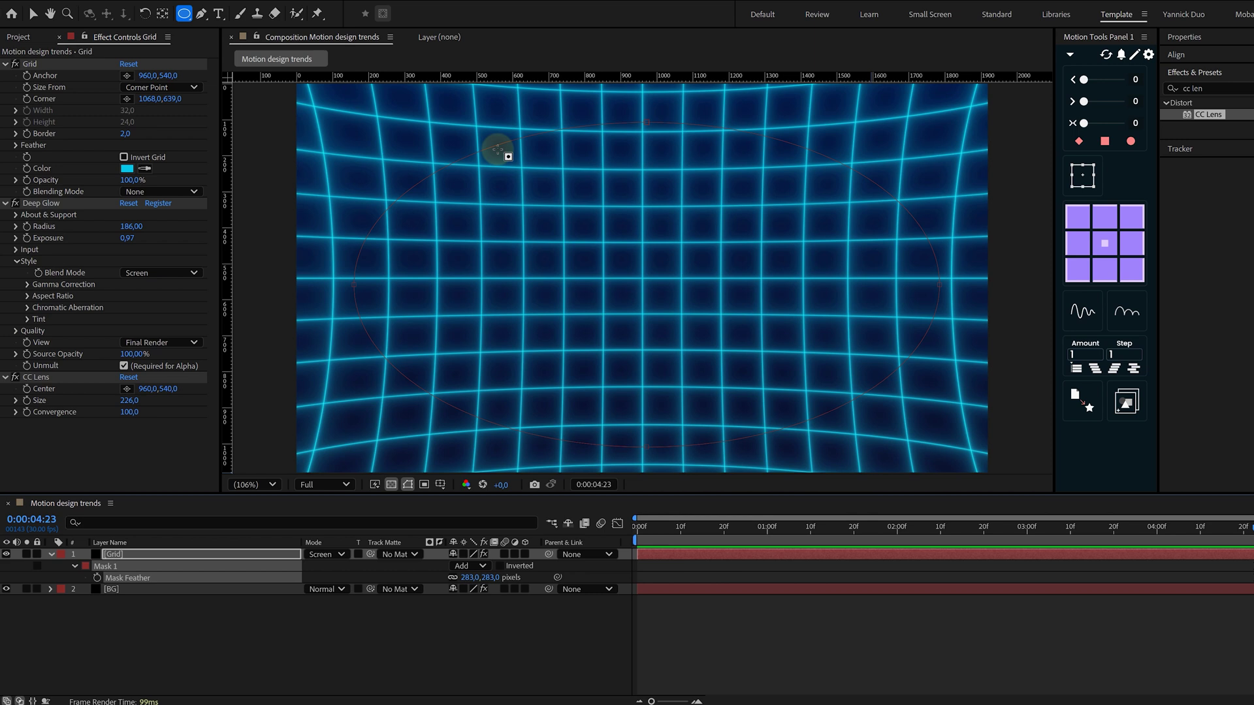
- Set the Grid effect's Compositing Options Mask Reference 1 to Mask 1
left_click(51, 553)
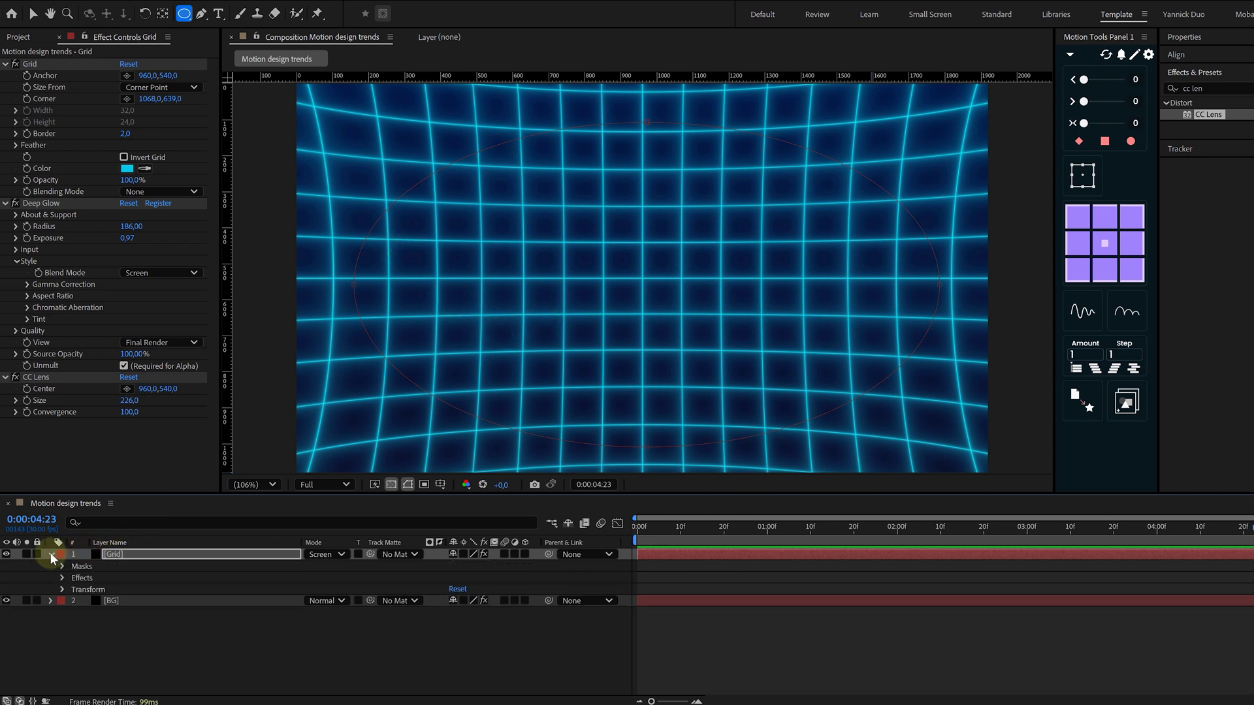
left_click(63, 578)
left_click(73, 589)
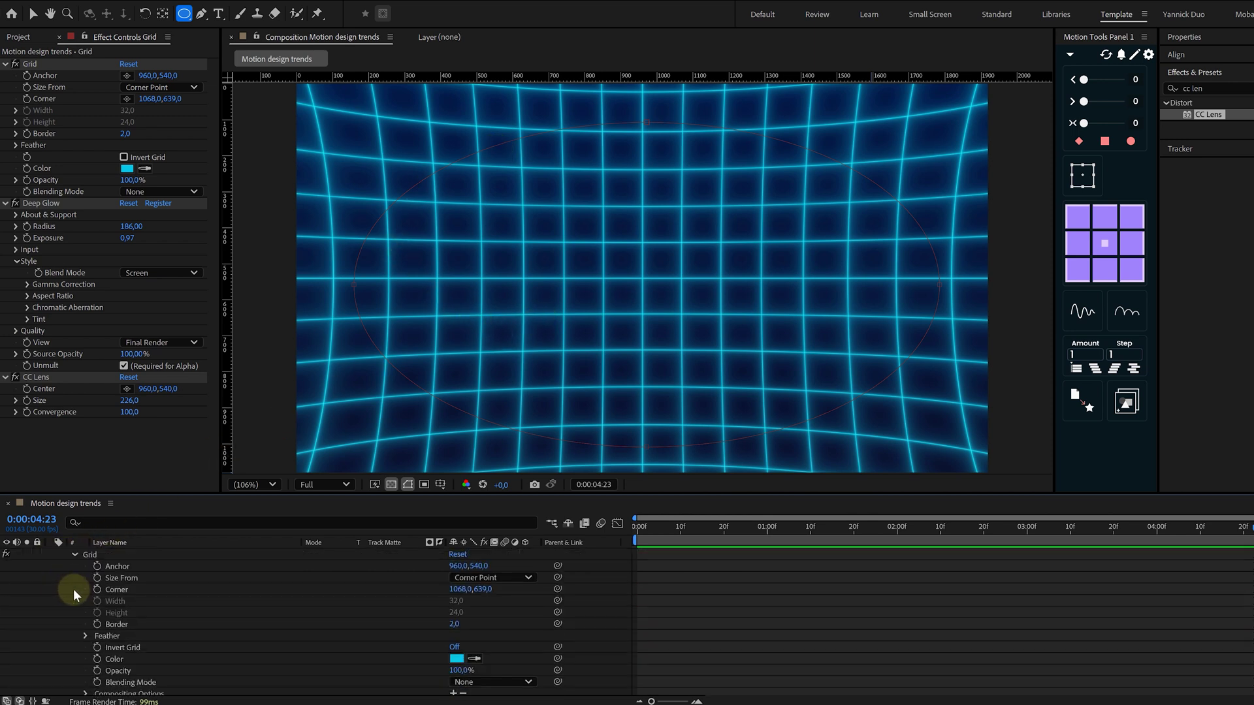
scroll(73, 594, "down", 3)
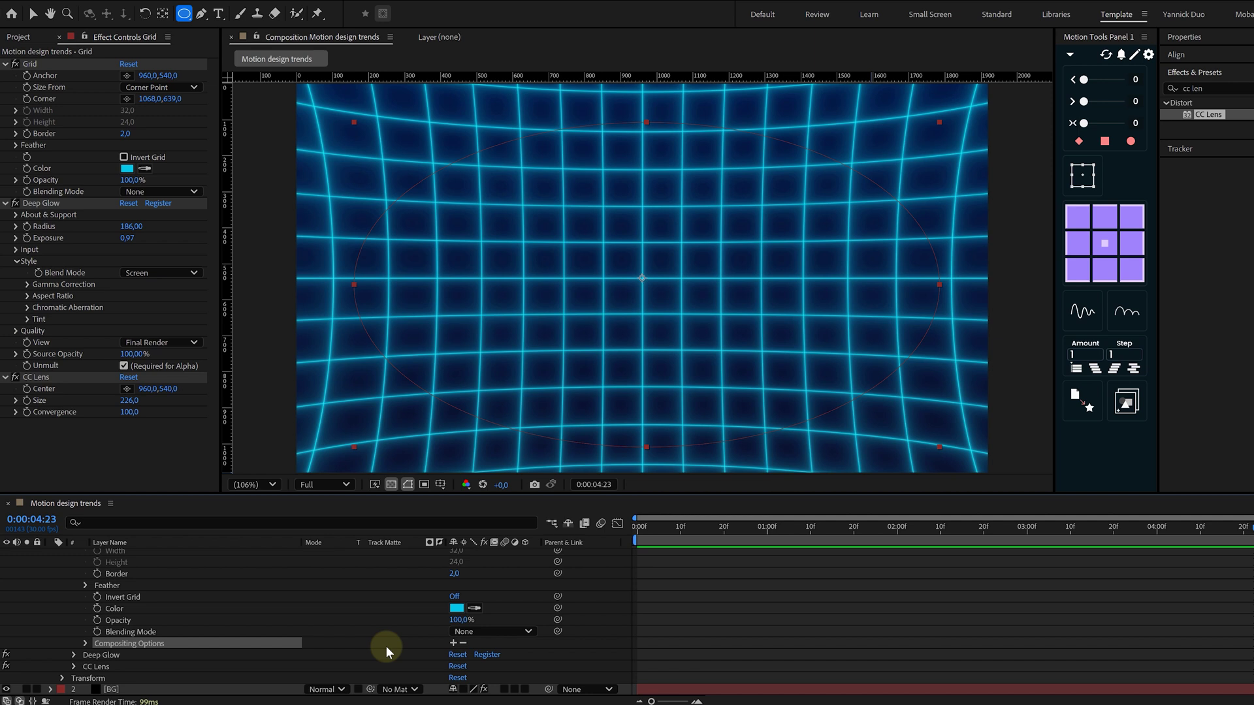
left_click(452, 644)
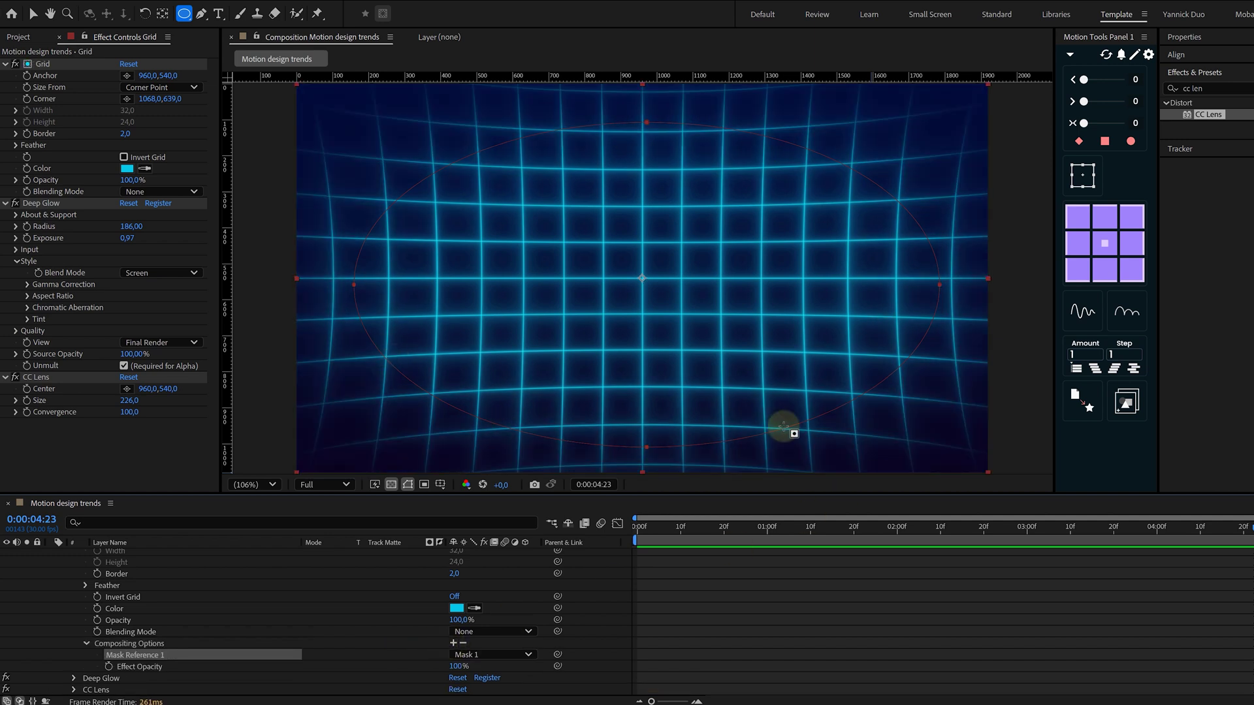
- Add a white text layer reading 'AEB' over the grid
key("v")
key("u")
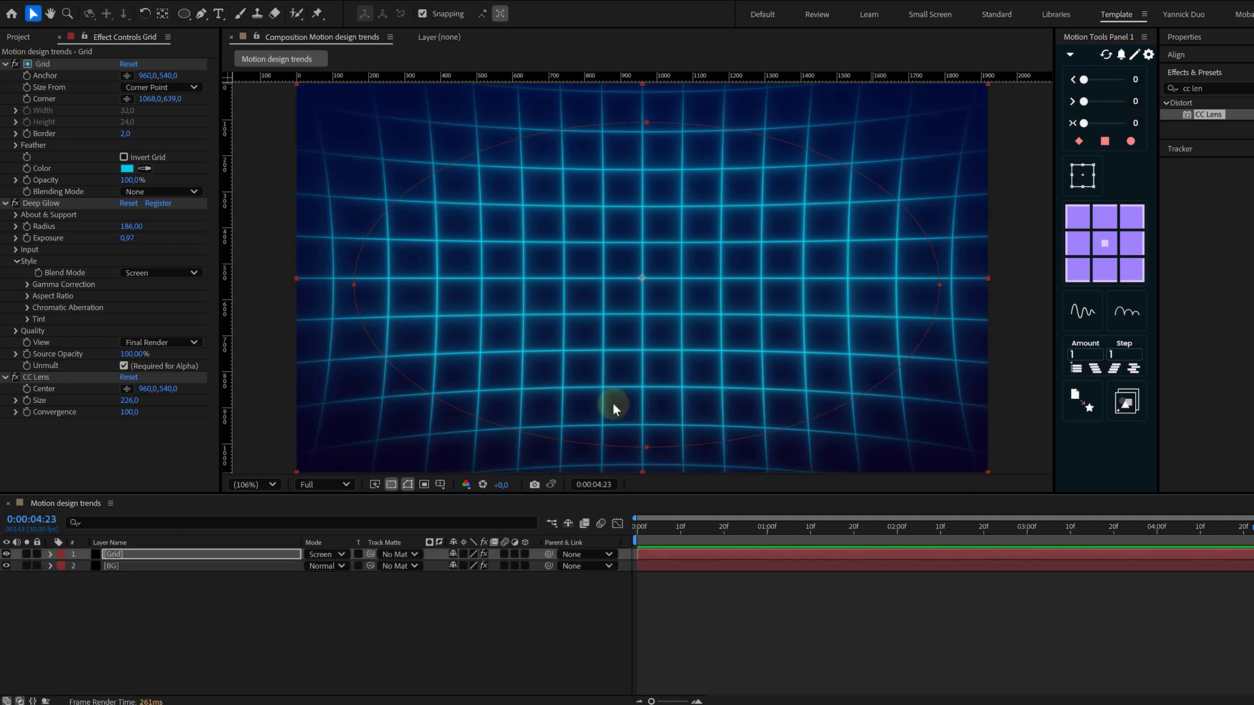
left_click(219, 14)
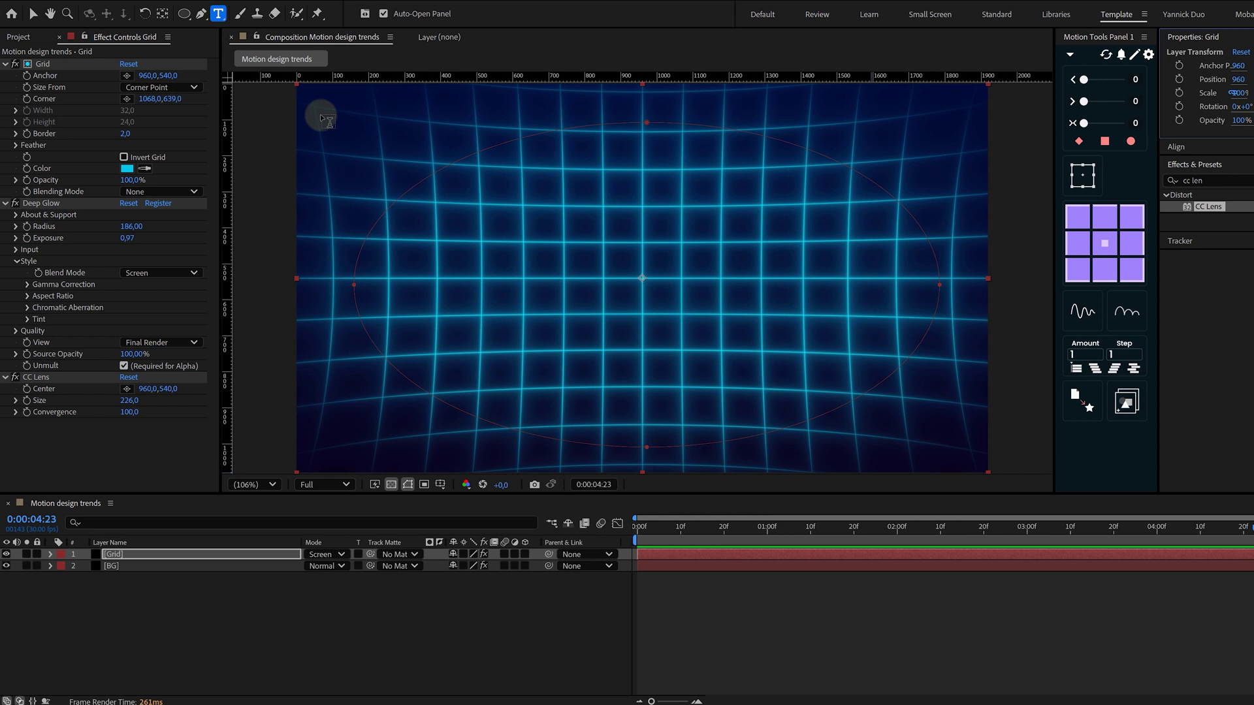
left_click(516, 300)
type("AEB")
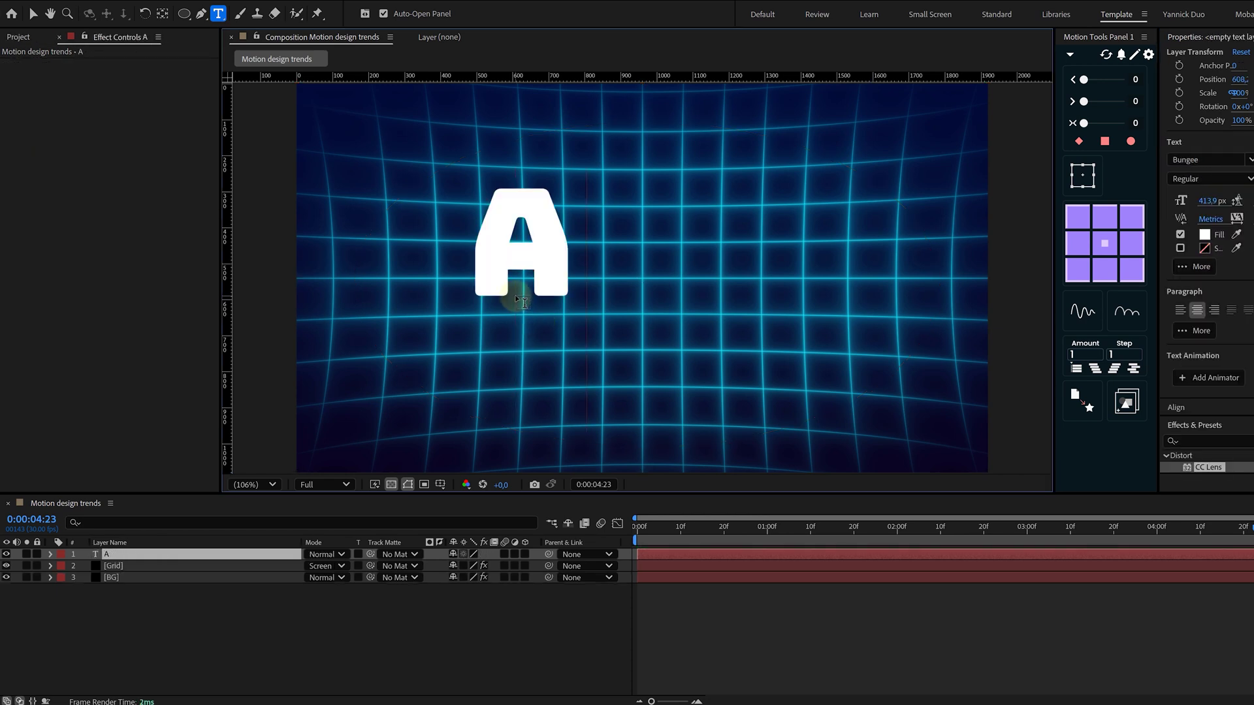
key("Escape")
- Give the AEB layer an Outer Glow style in light purple (EABEFF)
right_click(111, 554)
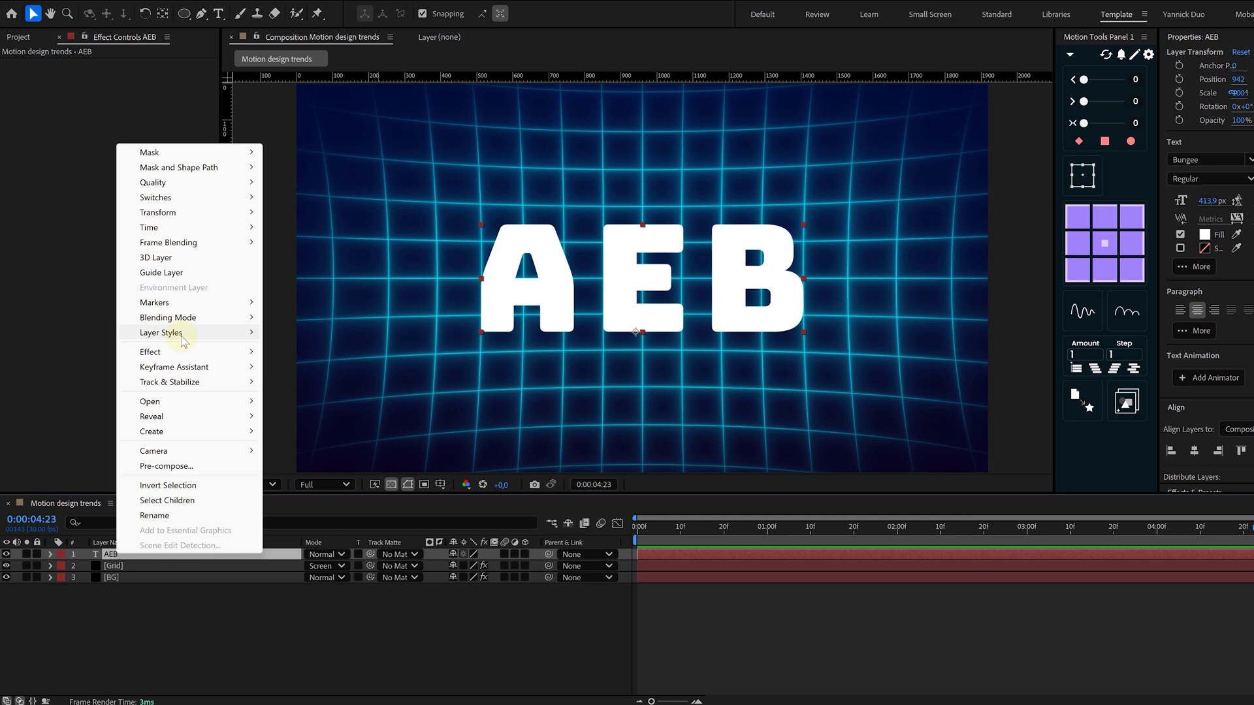
mouse_move(182, 335)
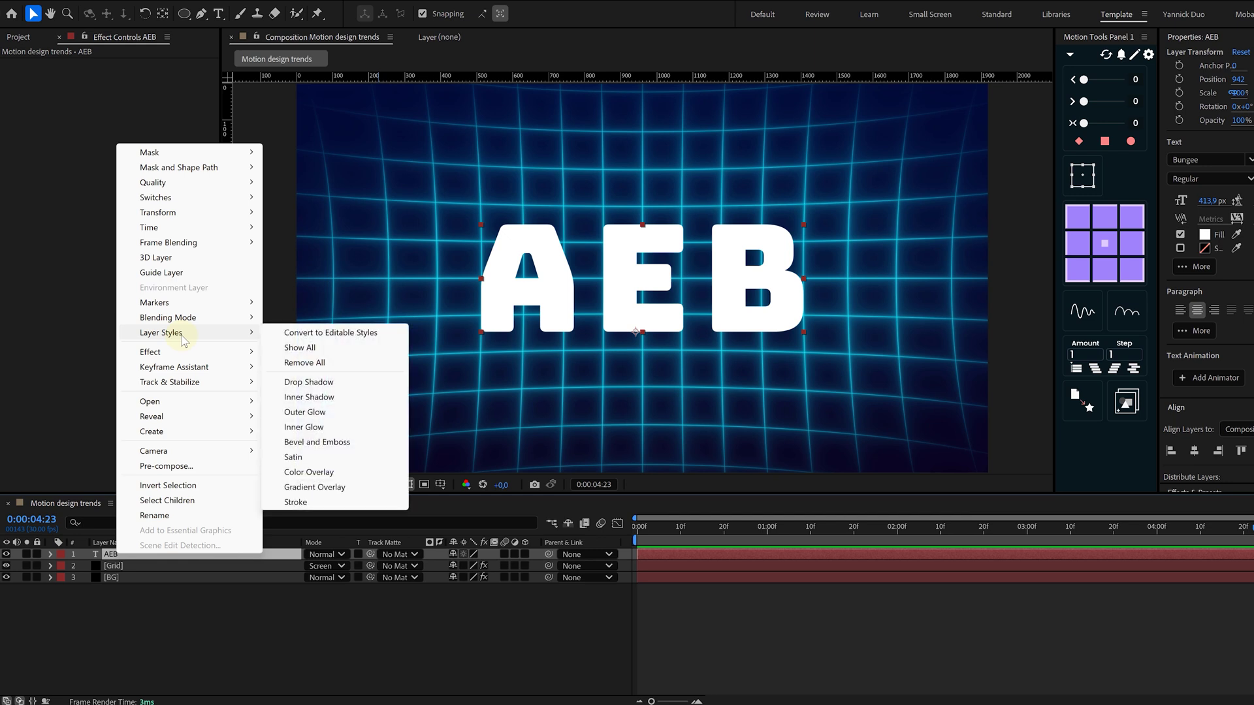
left_click(330, 413)
left_click(74, 612)
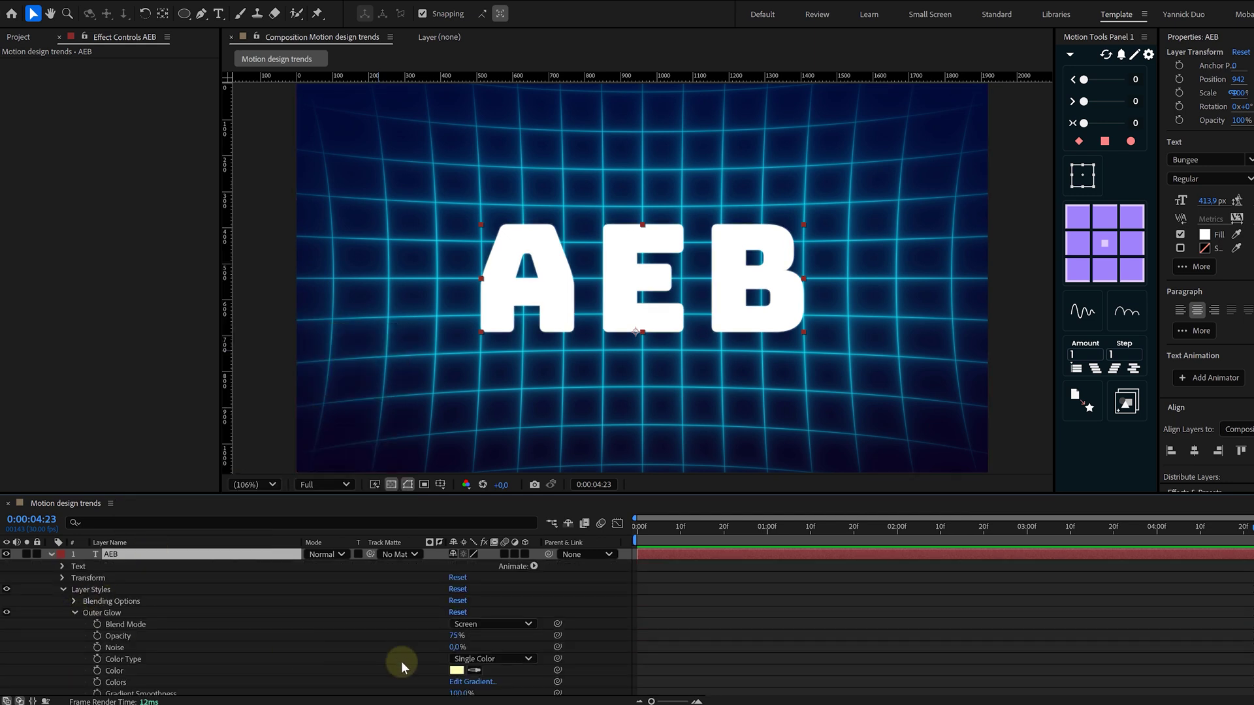
mouse_move(457, 647)
left_mouse_down()
mouse_move(481, 660)
mouse_move(462, 645)
left_mouse_up()
scroll(448, 649, "down", 3)
left_click(457, 601)
left_click_drag(689, 308, 693, 302)
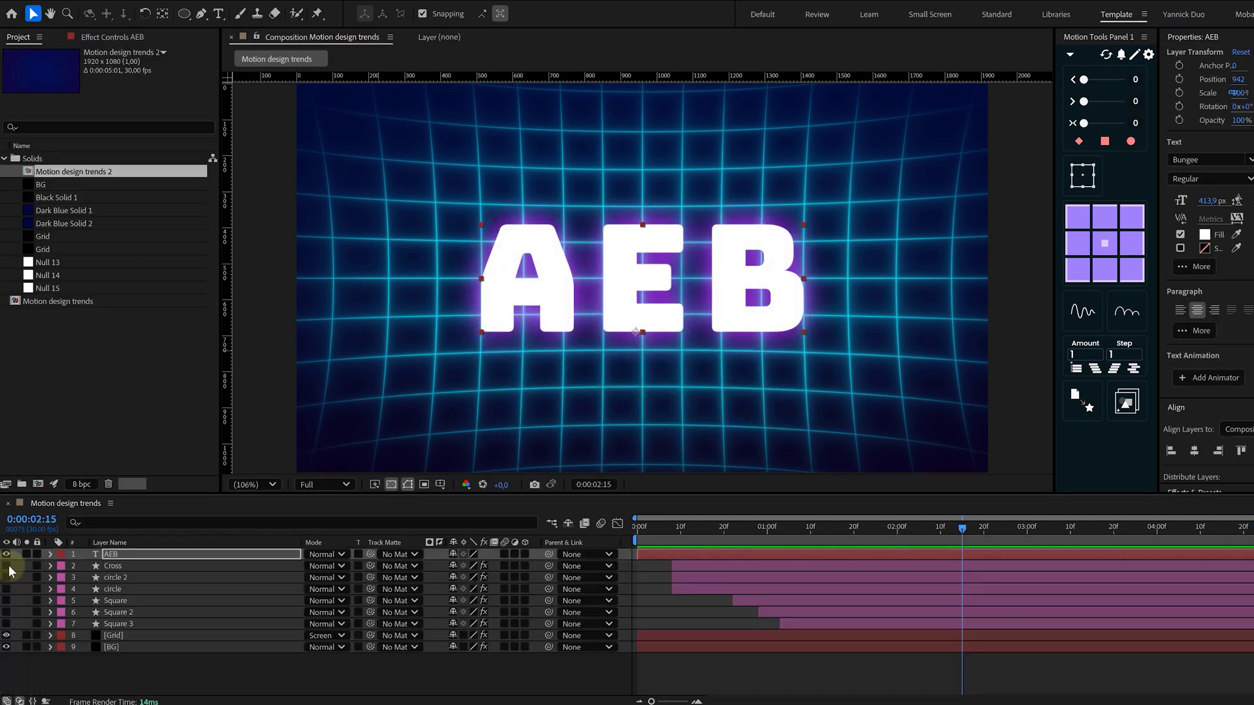
- Turn on the Square layer's visibility to show the stacked pink, blue and orange squares
left_click(7, 601)
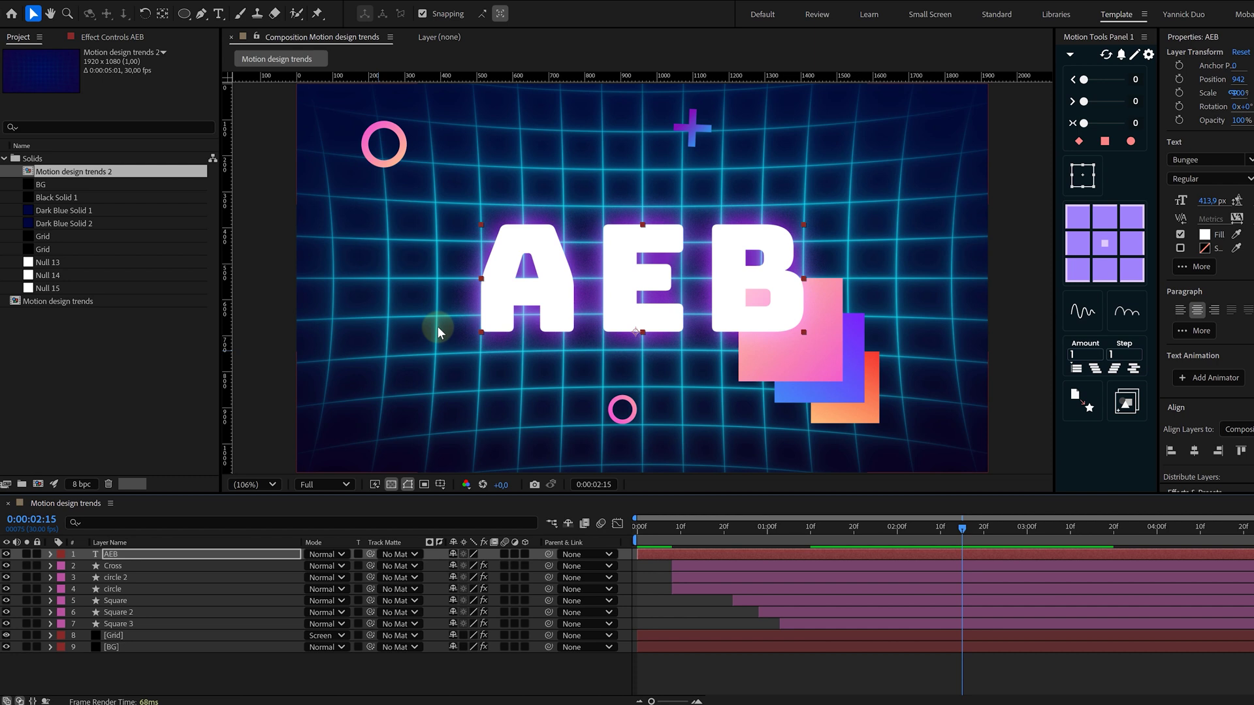
- Draw a looping pen path sweeping across the AEB text
left_click(204, 22)
left_click(272, 382)
left_click_drag(591, 152, 591, 196)
left_click_drag(596, 367, 874, 341)
left_click_drag(1030, 168, 1071, 144)
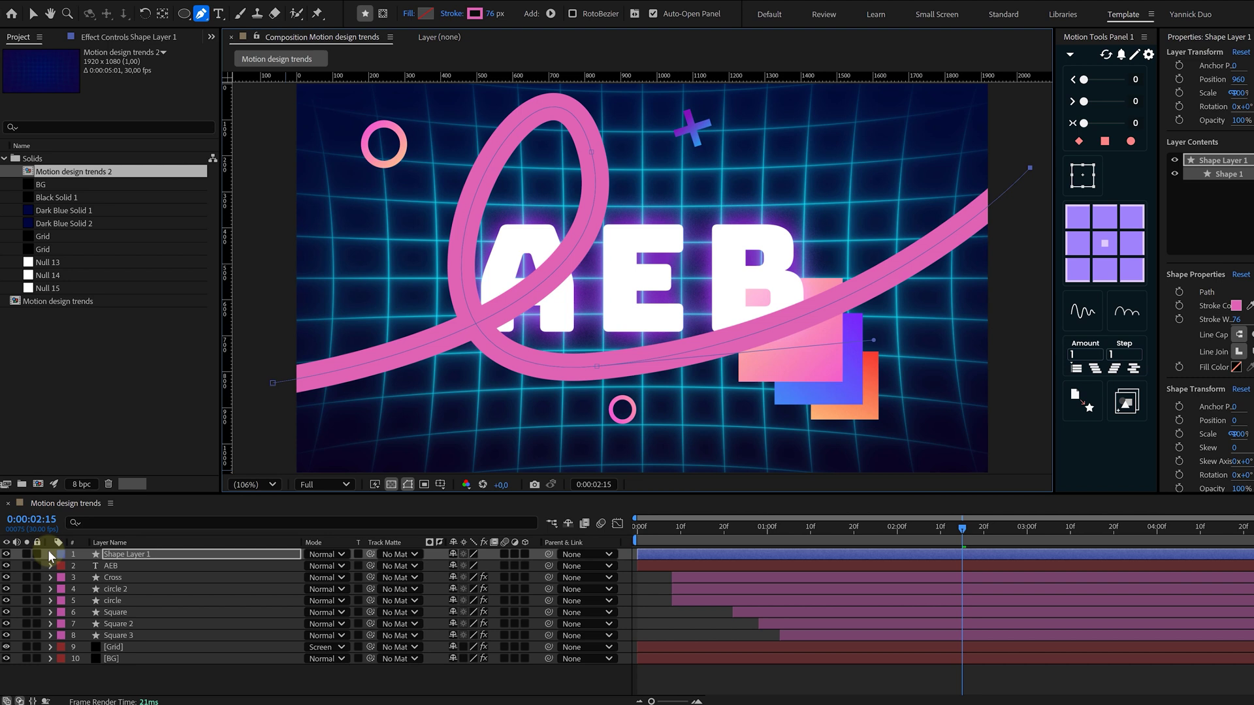
- Add Trim Paths and keyframe End from 0% to 100% so the line draws on
left_click(50, 554)
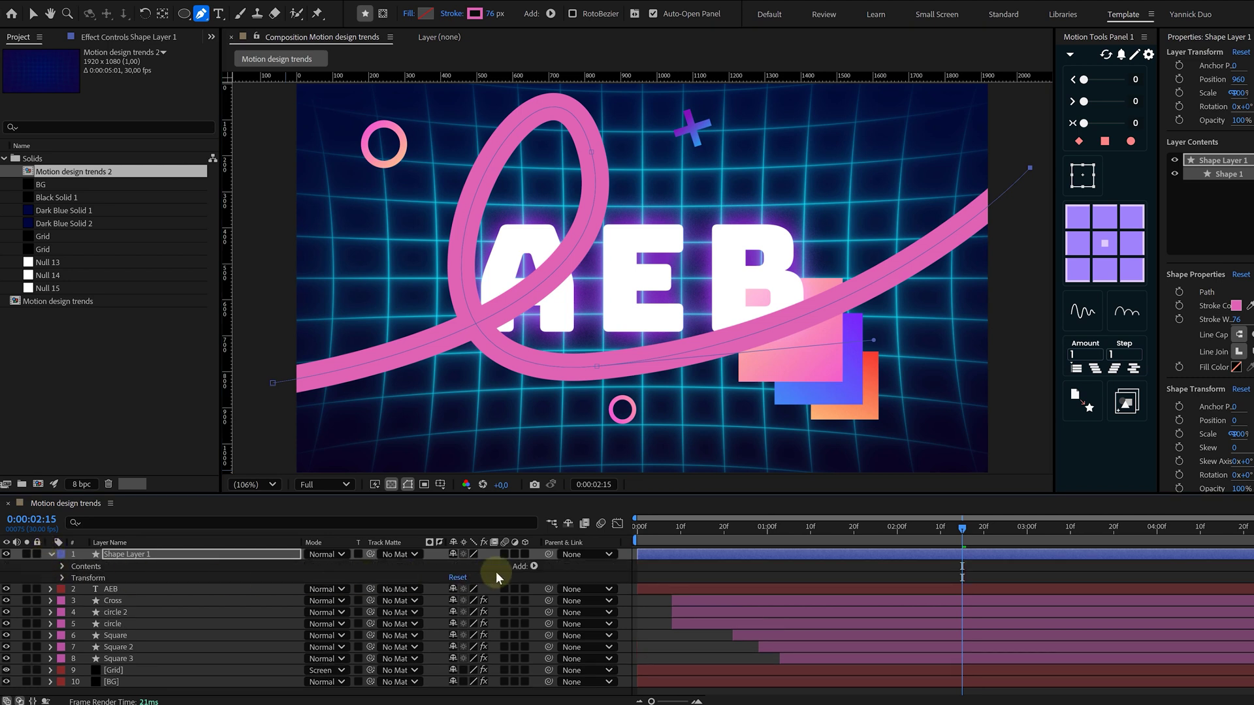
left_click(534, 566)
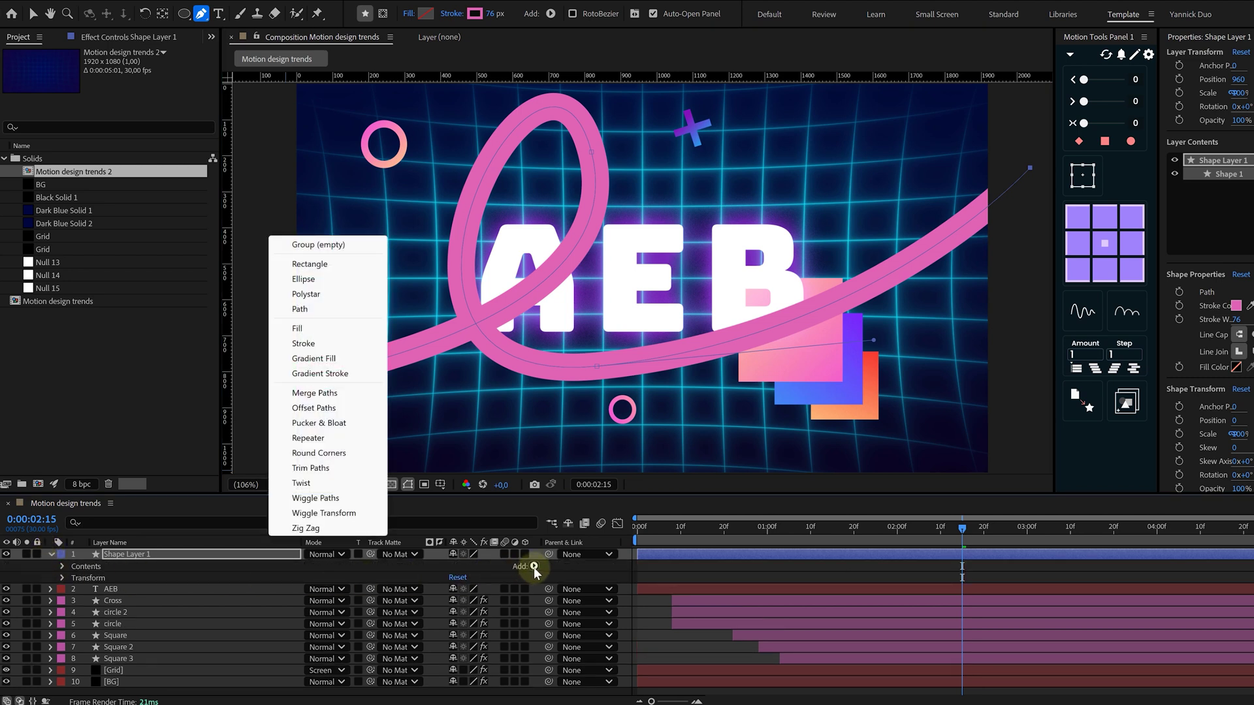
left_click(304, 469)
left_click(85, 601)
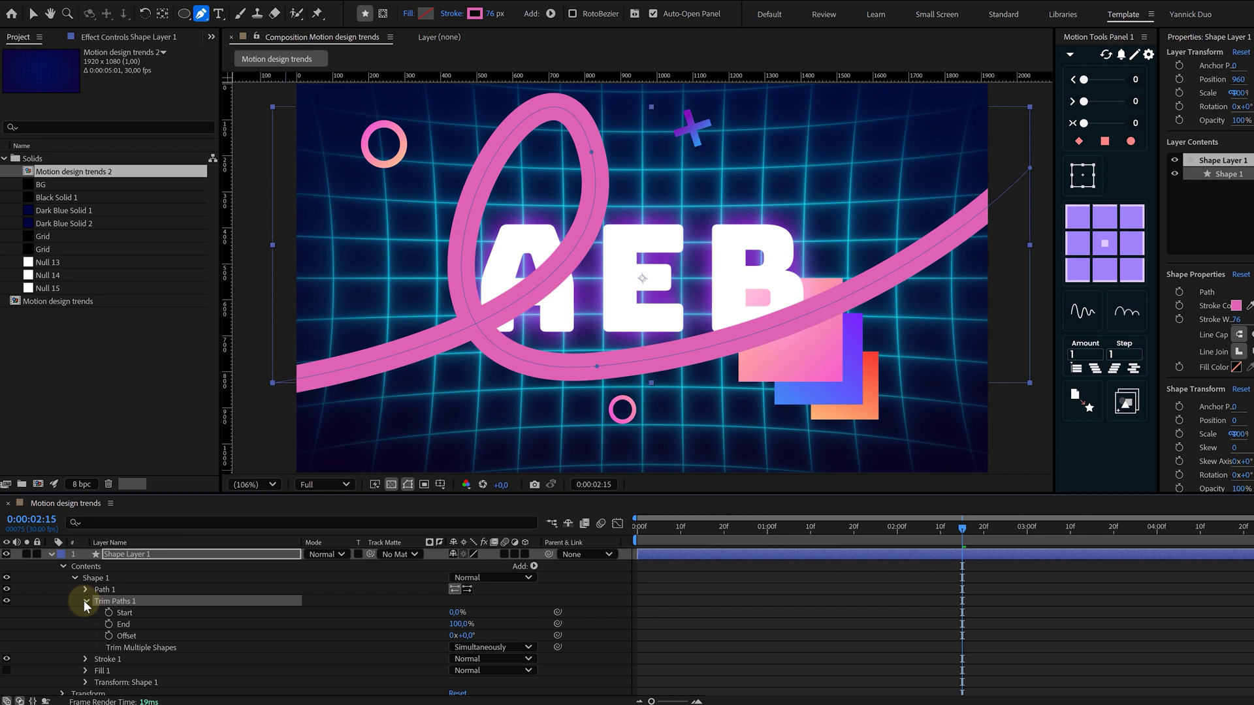
left_click_drag(459, 625, 379, 626)
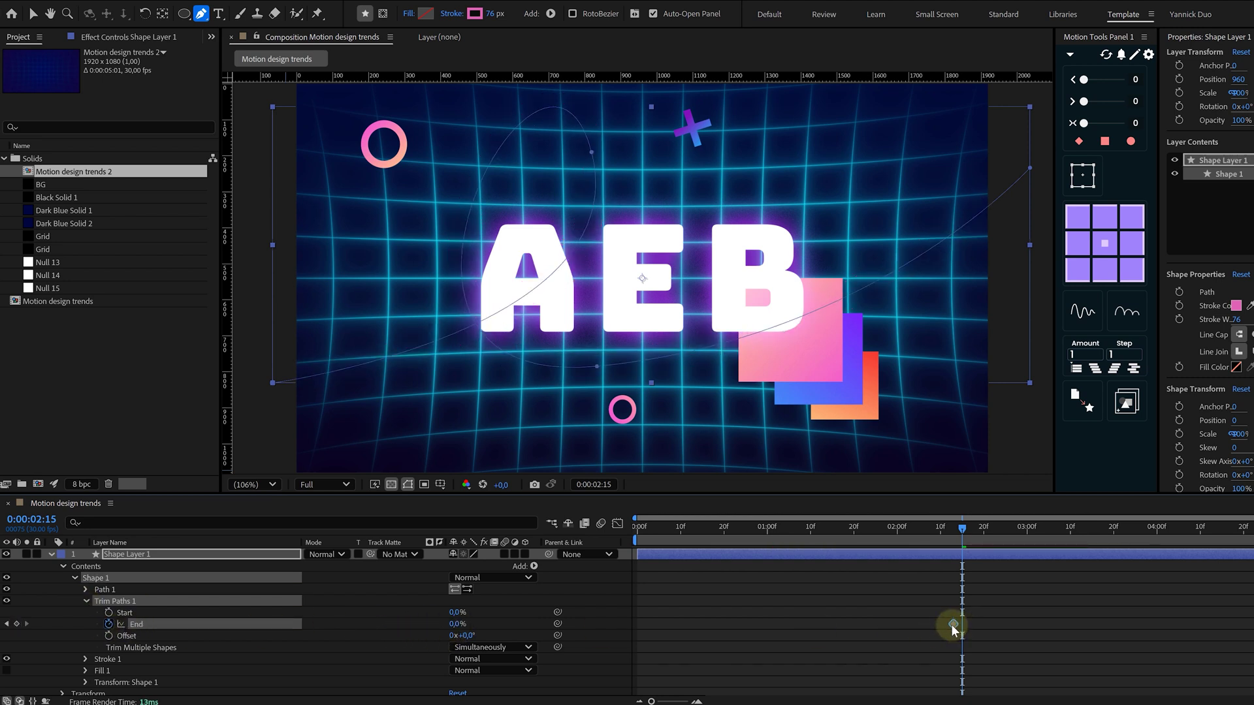
left_click_drag(463, 627, 537, 620)
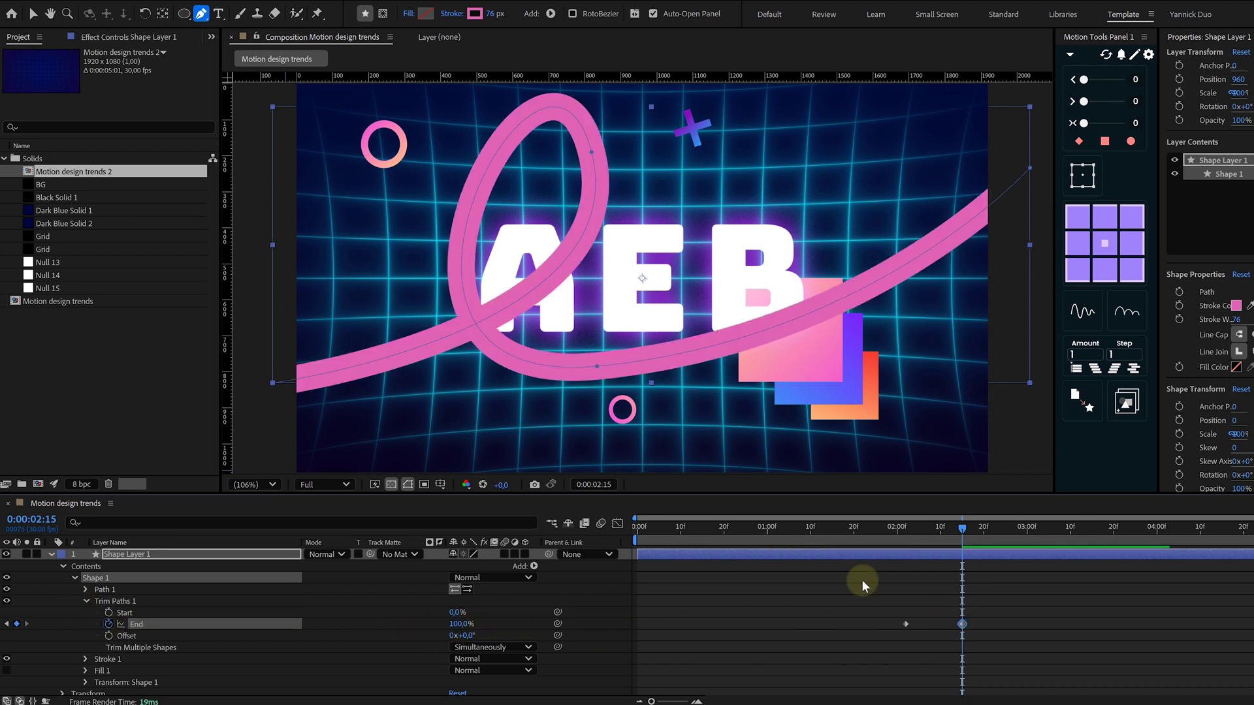
mouse_move(931, 534)
left_mouse_down()
mouse_move(915, 535)
mouse_move(962, 536)
left_mouse_up()
- Add a Bevel and Emboss style to the pink line's layer with size 48
key("u")
right_click(147, 555)
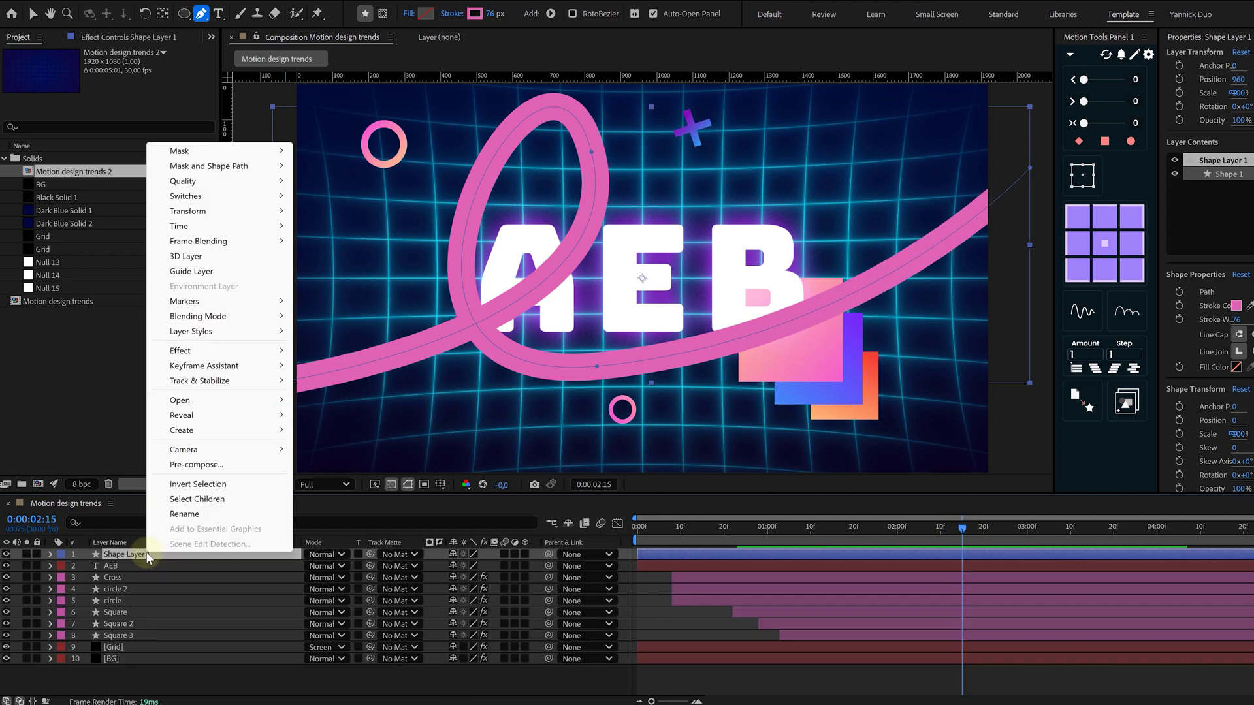
mouse_move(210, 335)
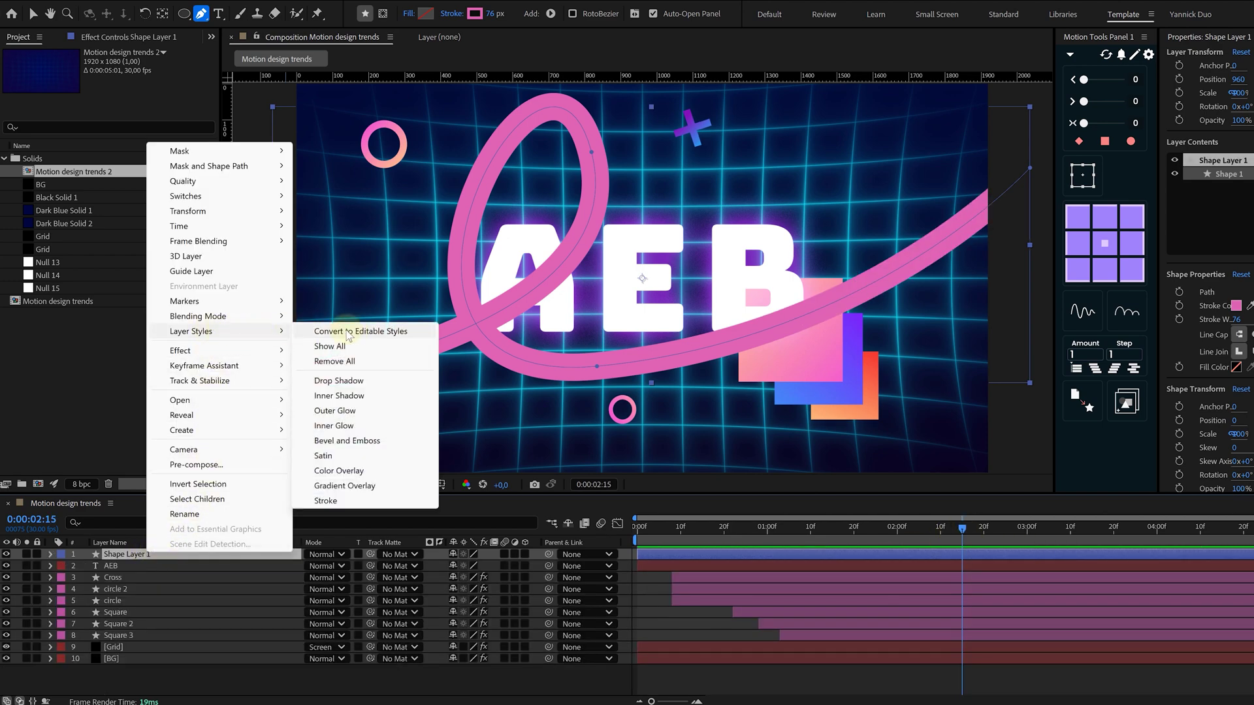
left_click(348, 441)
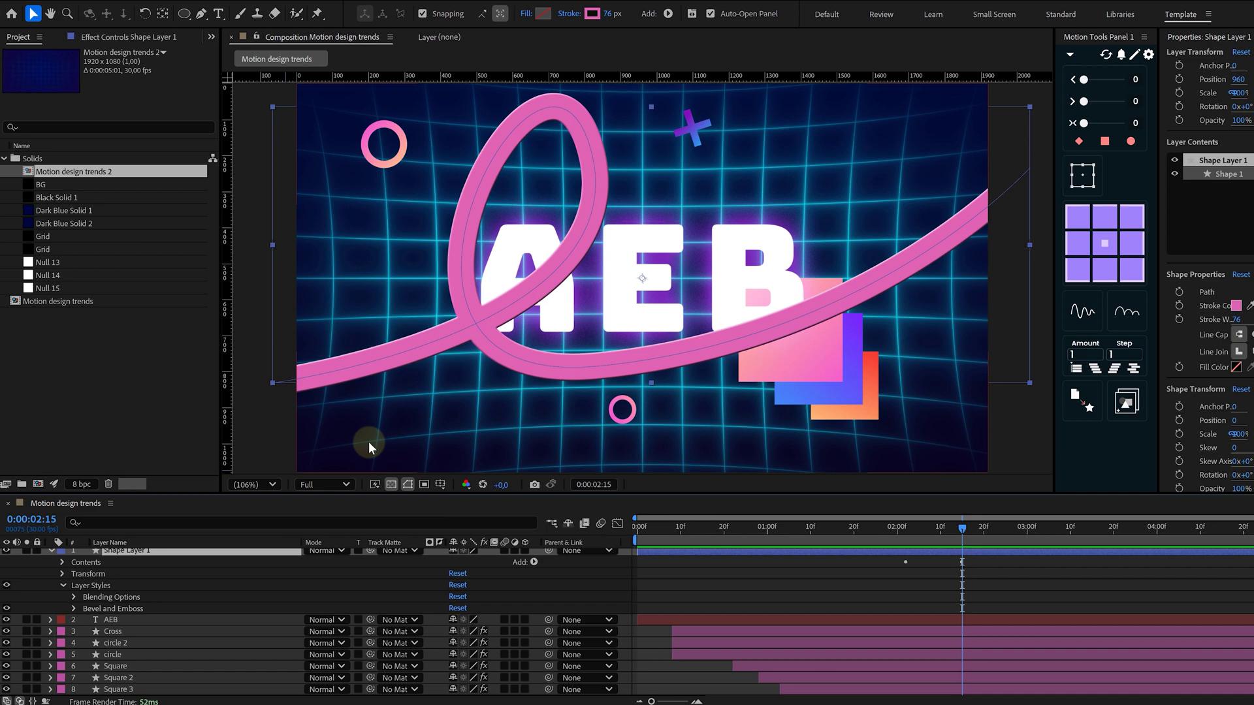
left_click_drag(453, 613, 471, 610)
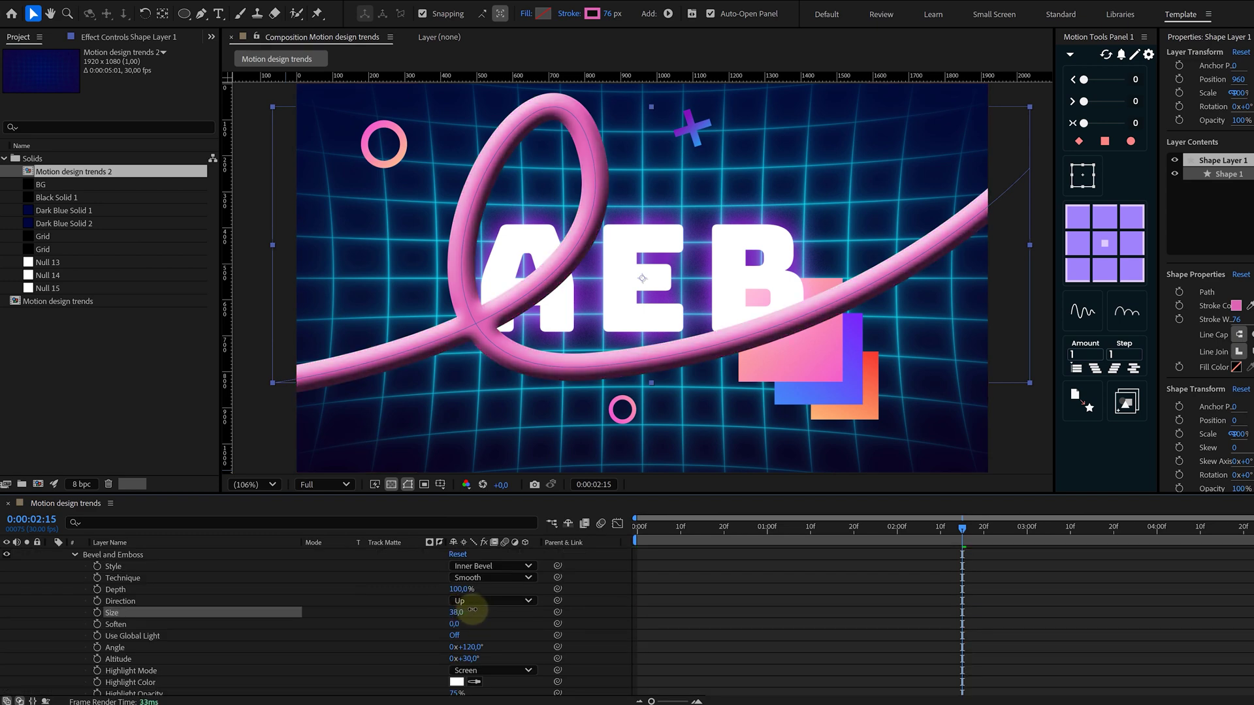
left_click_drag(701, 620, 459, 622)
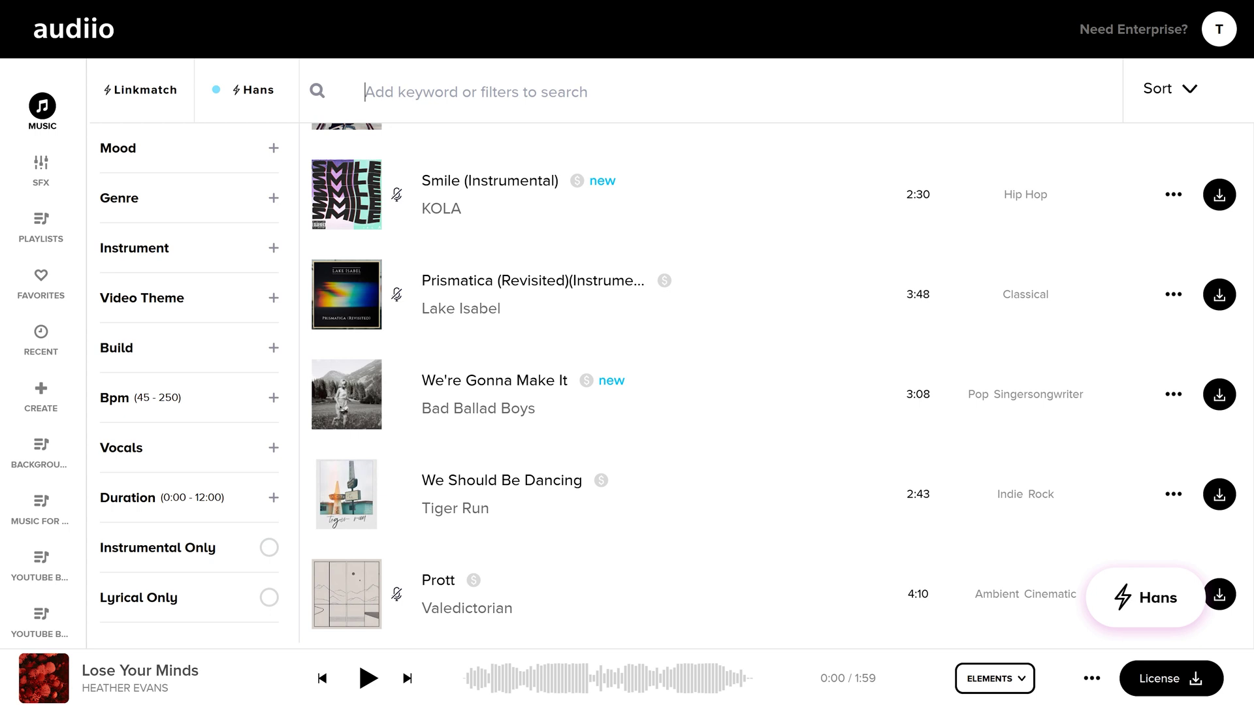
- Search Audiio's AI prompt for 'trap instrumental, aggressive' tracks
scroll(770, 386, "down", 6)
scroll(774, 387, "down", 10)
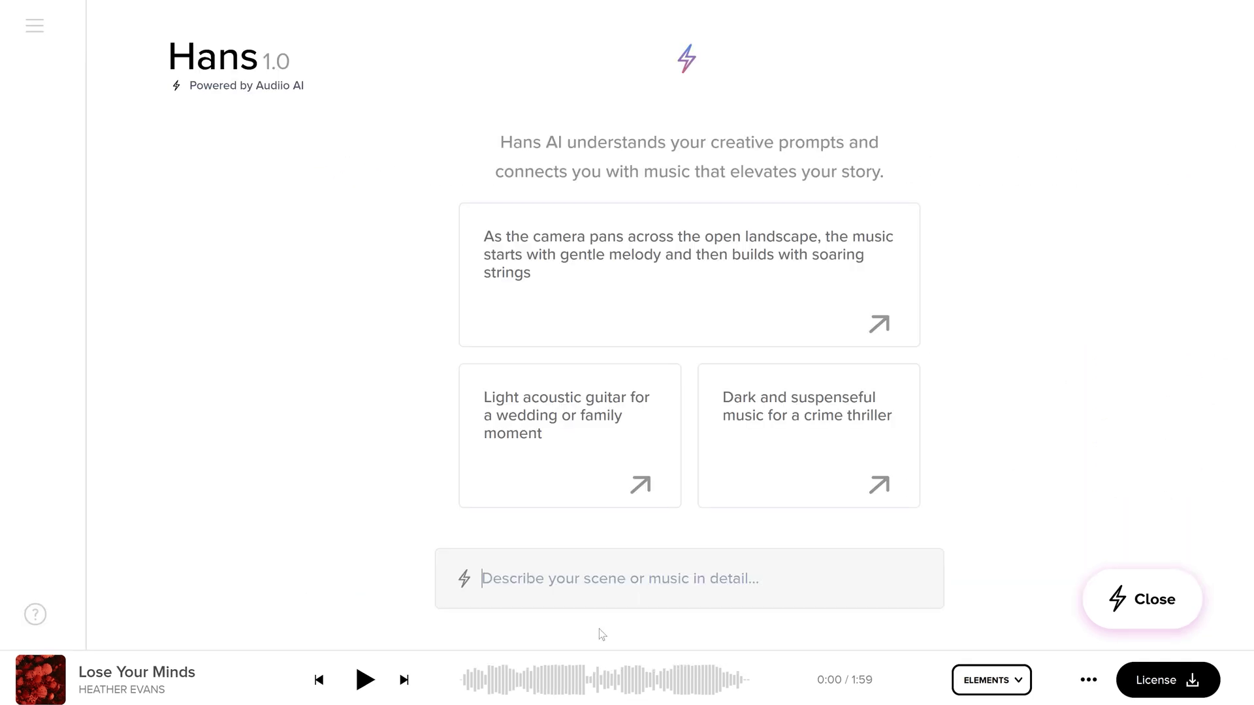
type("trap instrumental, ag")
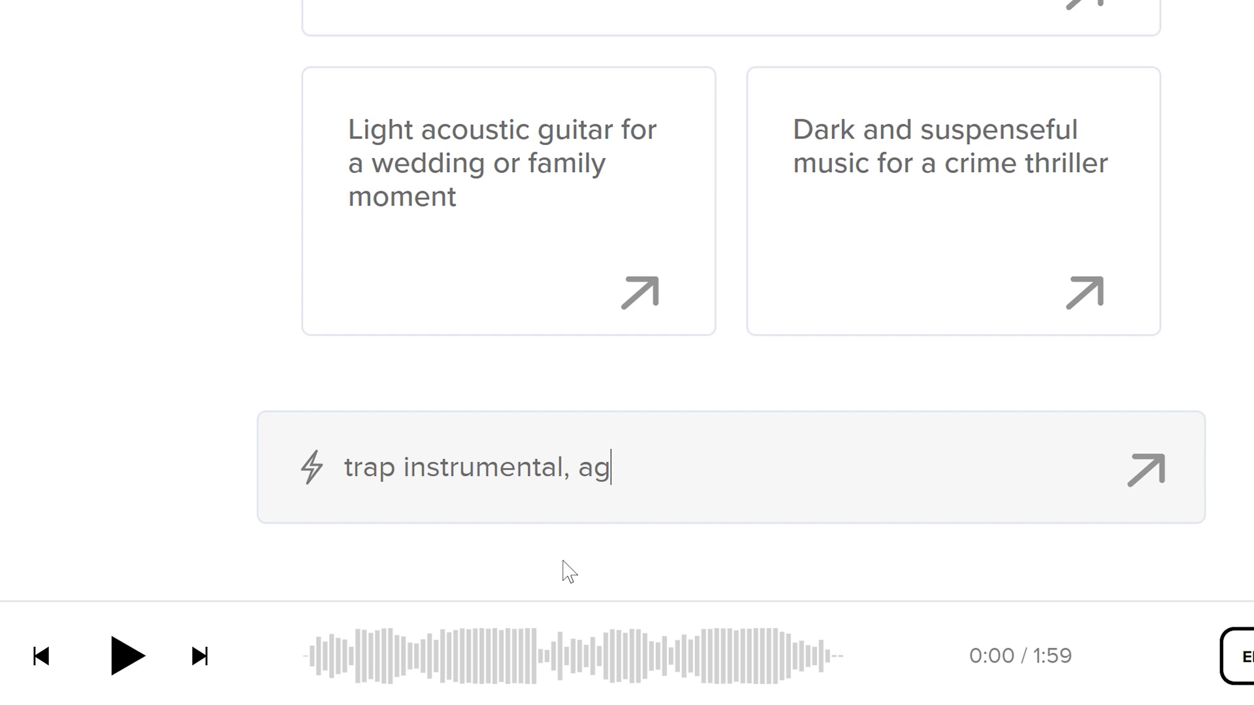
type("gressiv")
type("e")
key("Return")
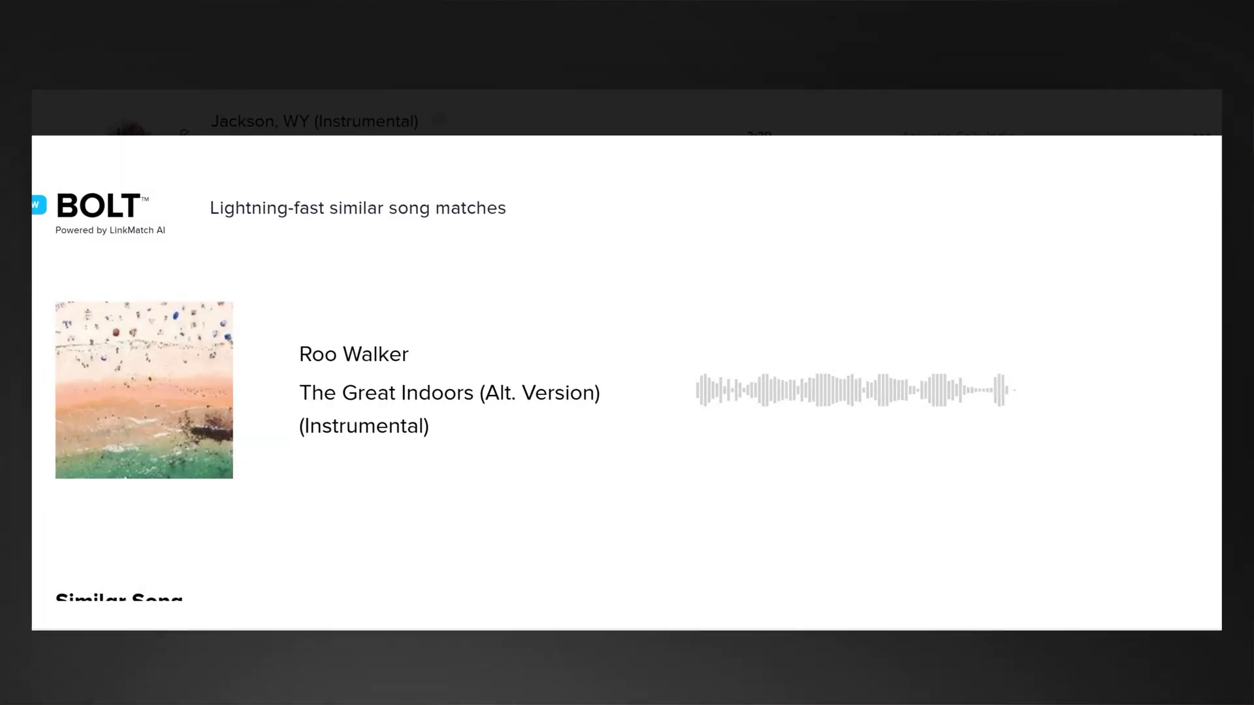
- Scroll through the BOLT matches for The Great Indoors (Alt. Version) (Instrumental)
scroll(627, 392, "down", 10)
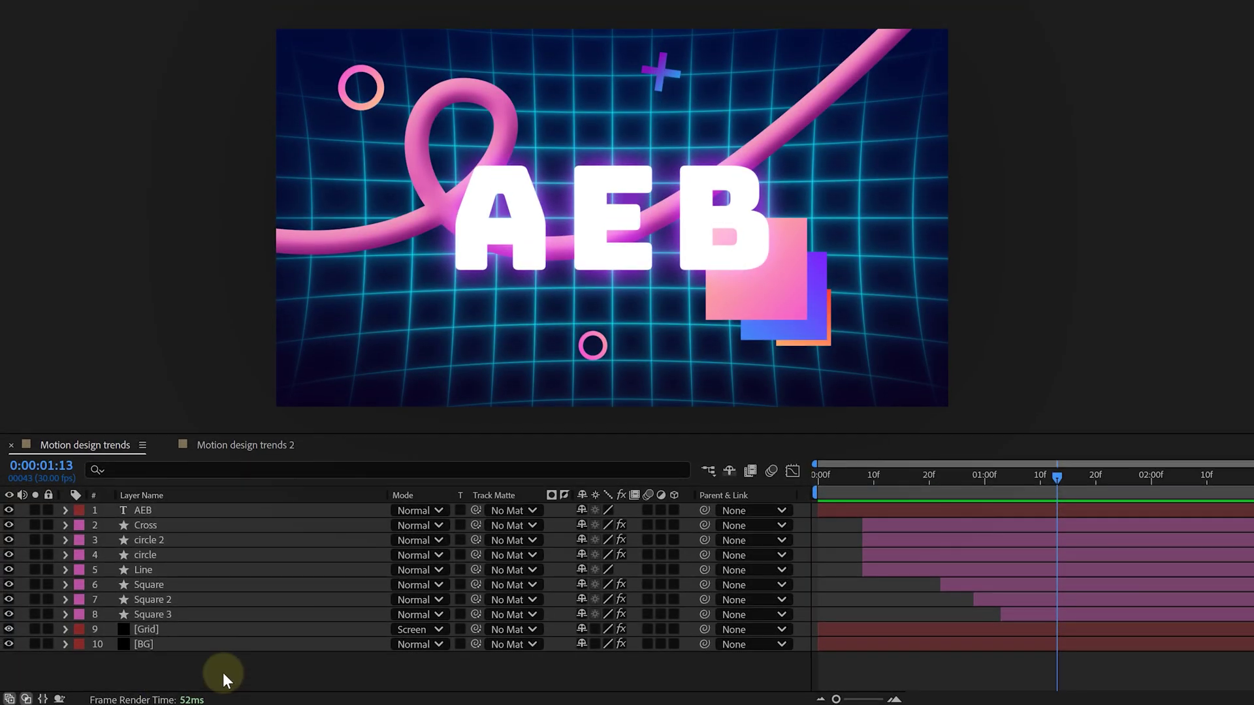
- Convert the AEB text into the AEB Outlines shape layer and expand its A, E and B letter groups
left_click(162, 510)
right_click(164, 510)
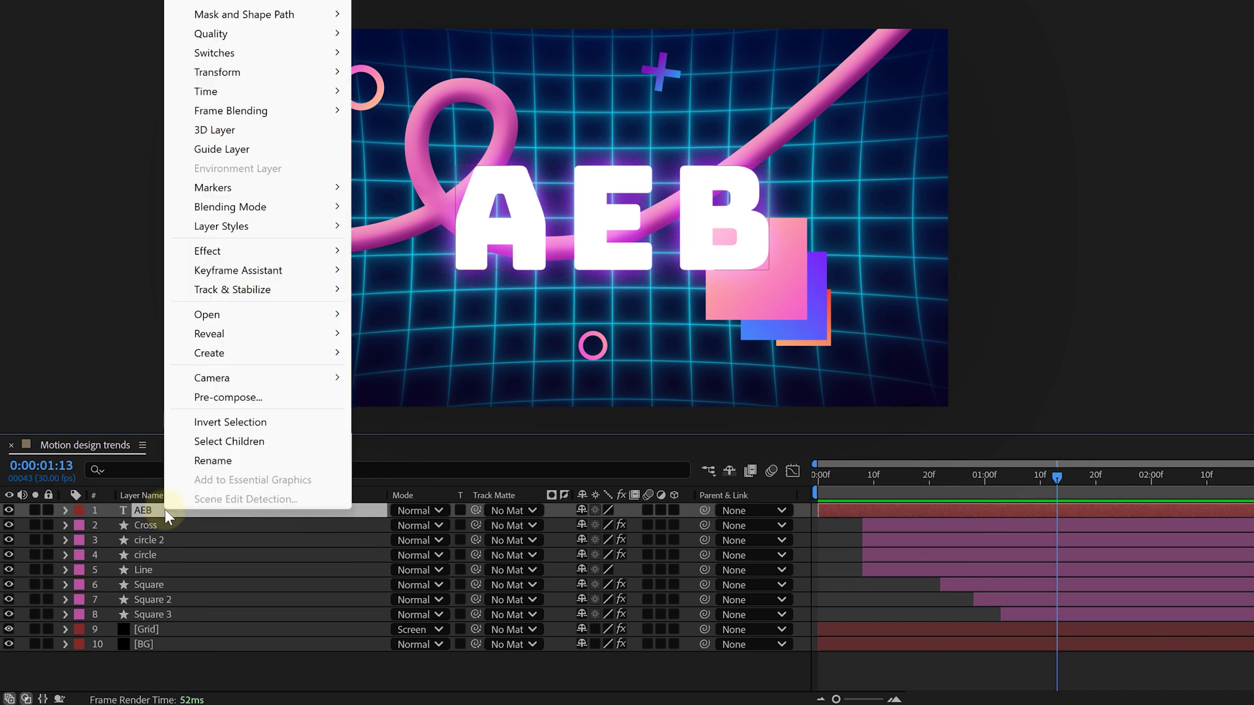
mouse_move(242, 352)
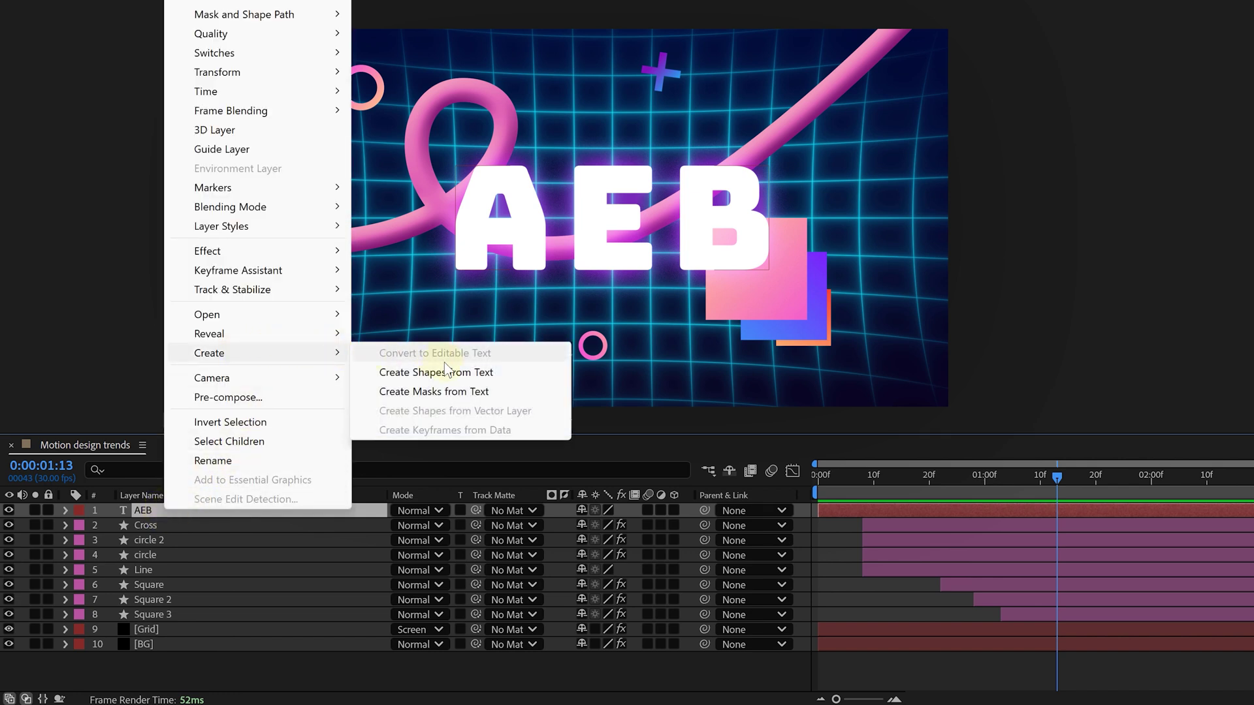
left_click(463, 373)
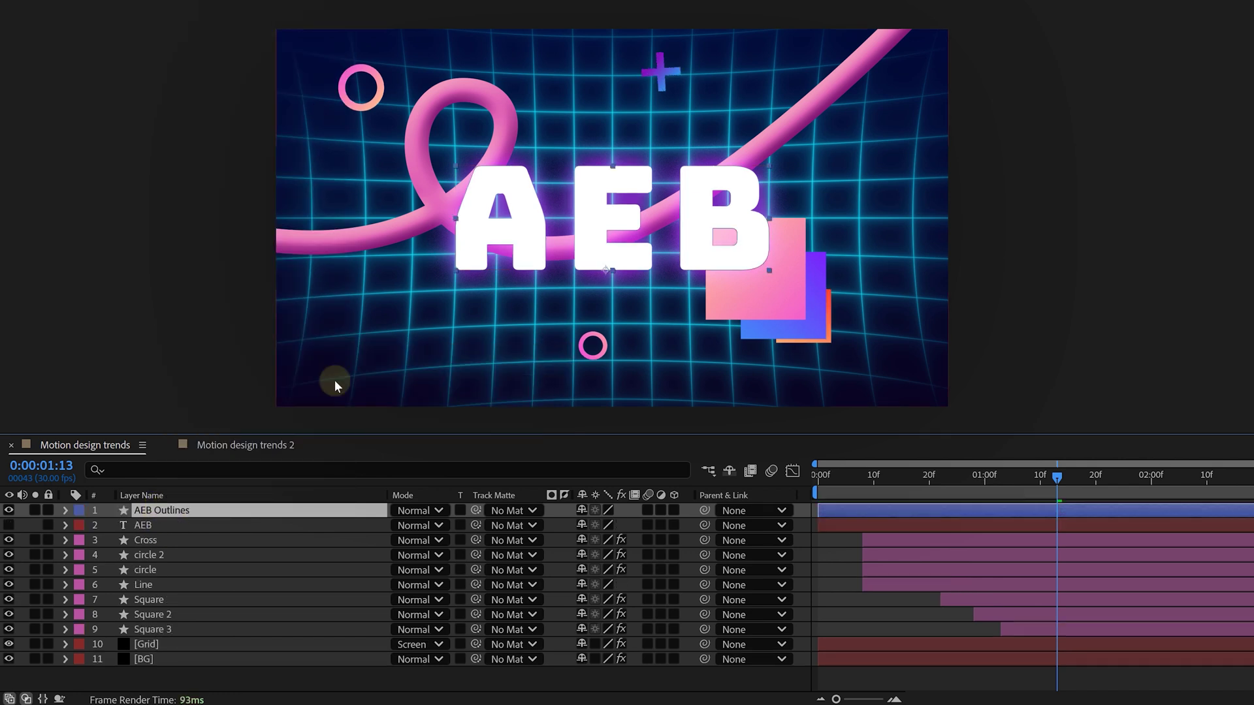
left_click(68, 508)
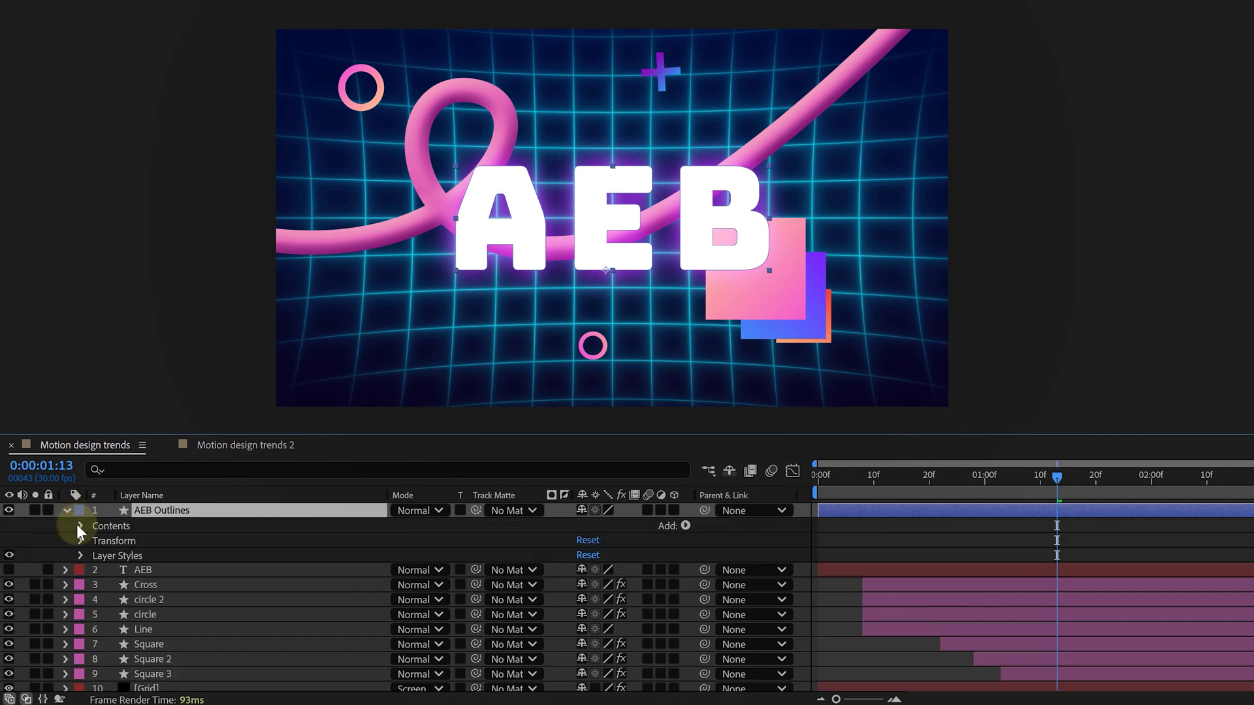
left_click(81, 525)
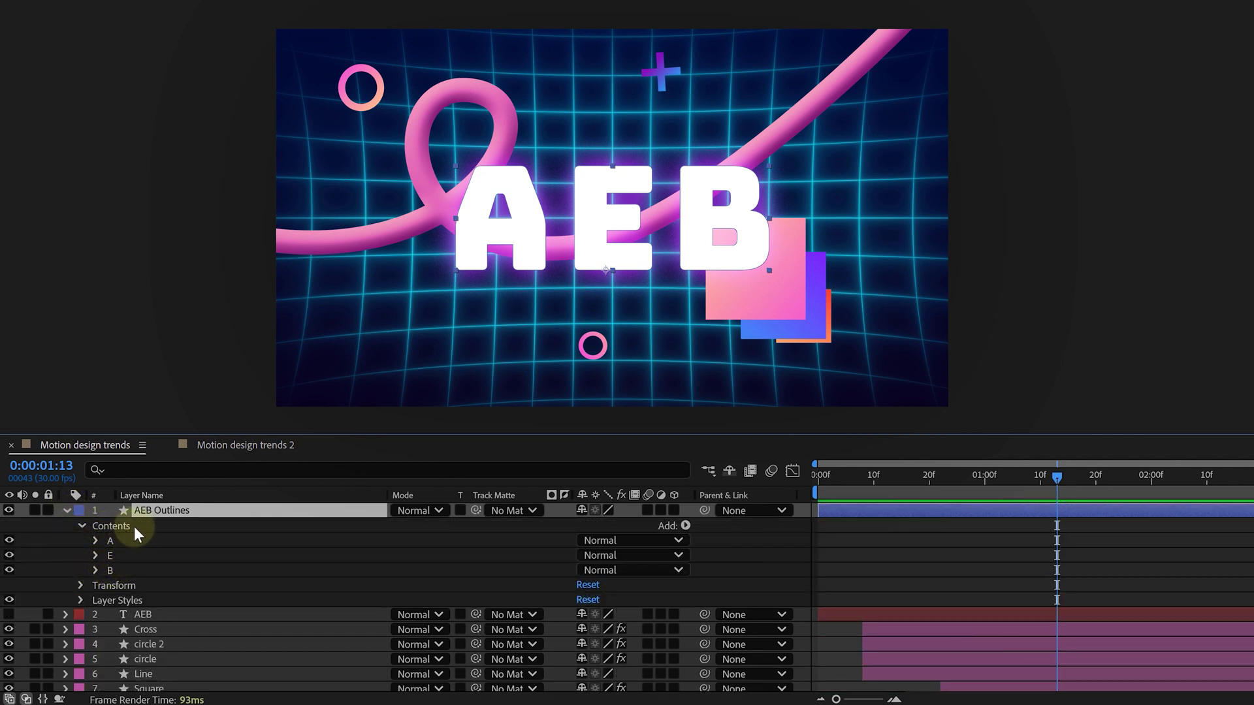
- Duplicate the outline layer and delete A and B from AEB Outlines 2, leaving E
key("ctrl+d")
key("ctrl+d")
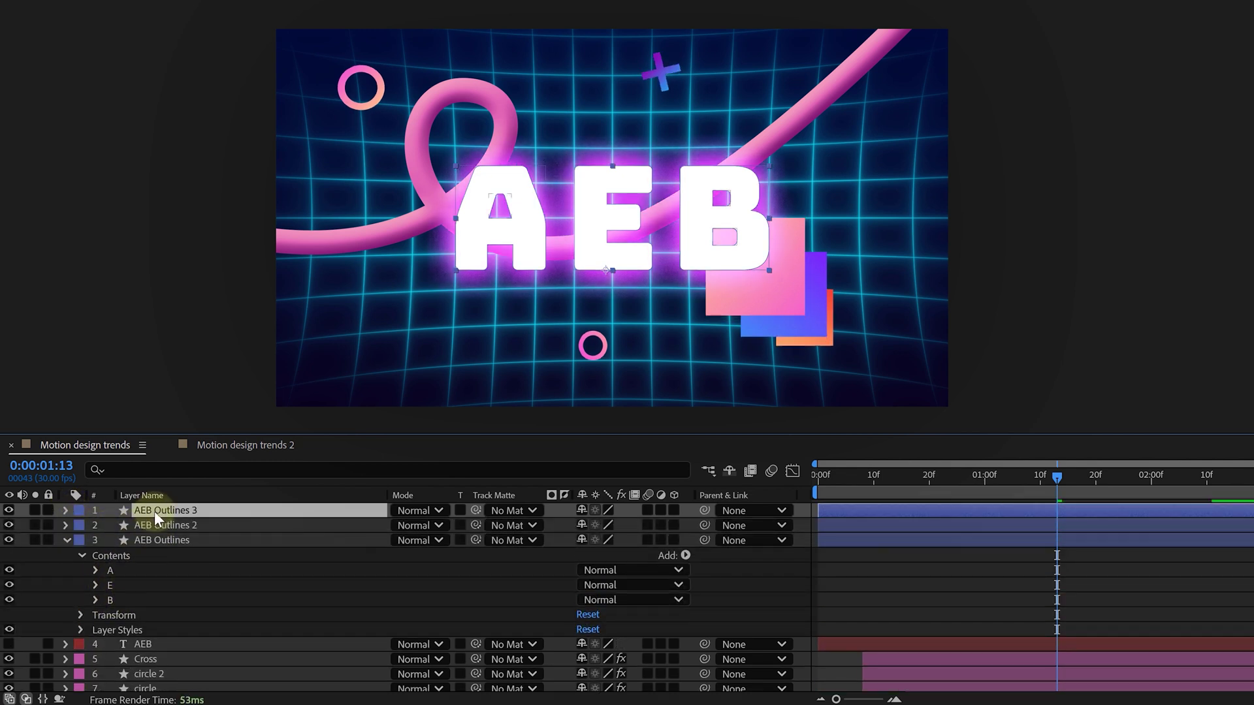
left_click(65, 525)
left_click(82, 541)
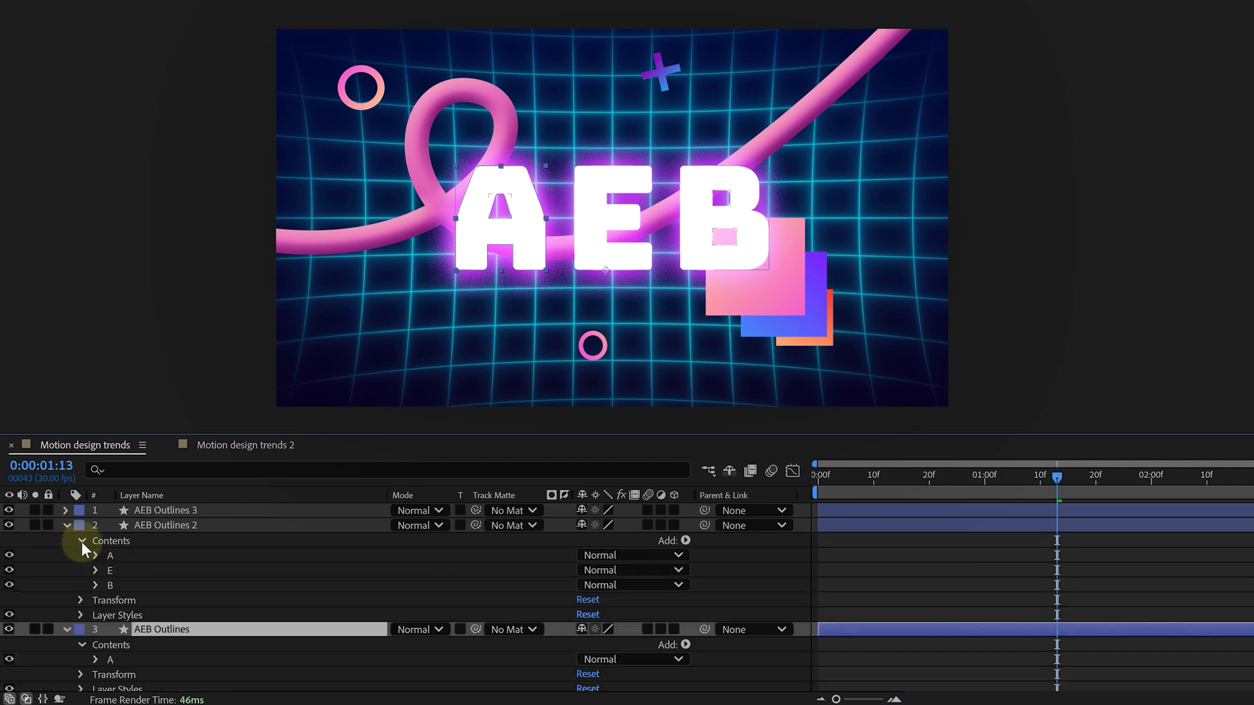
left_click(111, 556)
left_click(111, 584, "ctrl")
key("Delete")
- Delete the A and E groups from AEB Outlines 3 so only B remains
left_click(66, 510)
left_click(81, 526)
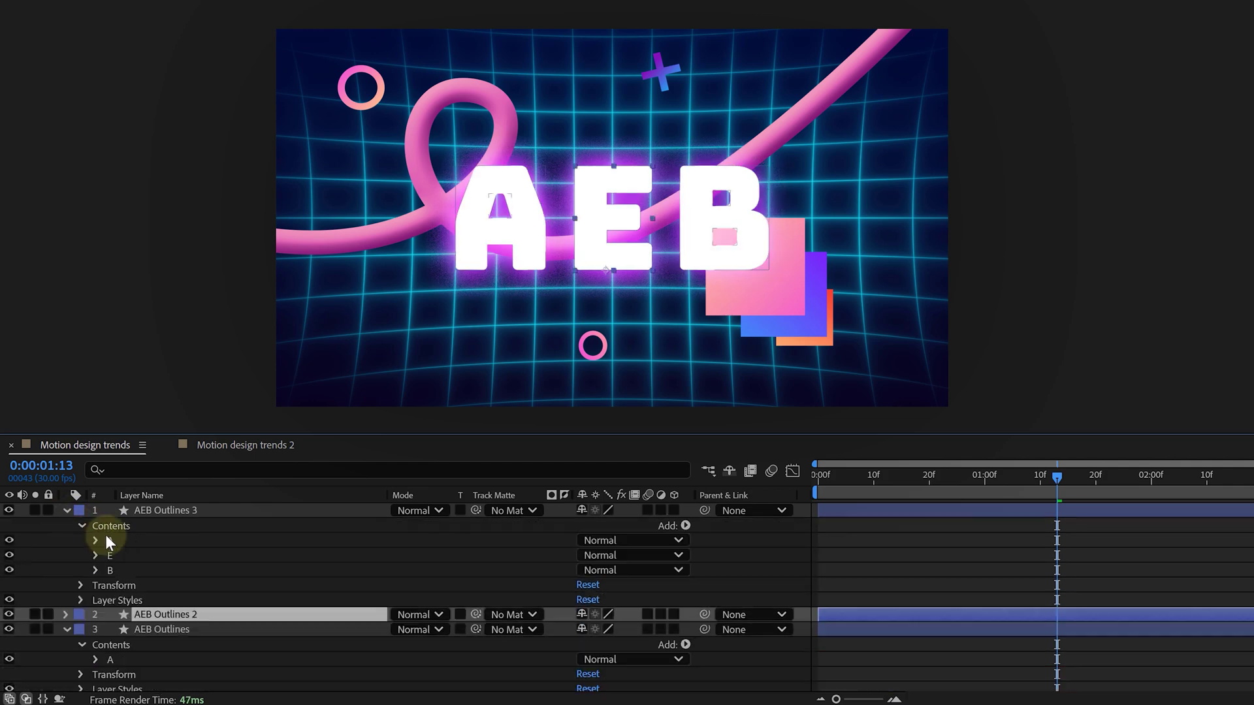
left_click(111, 540)
left_click(114, 556, "ctrl")
key("Delete")
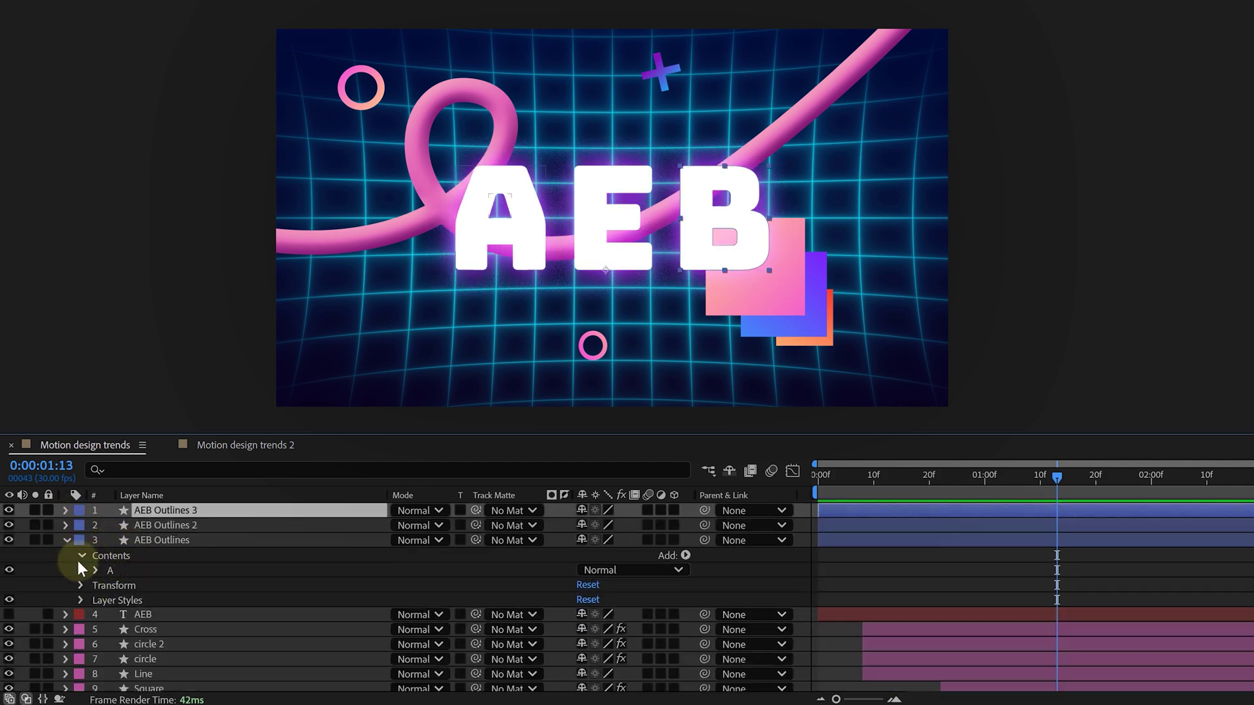
- Set Path keyframes on both sub-paths of the letter A in the original outline layer
left_click(108, 570)
left_click(95, 570)
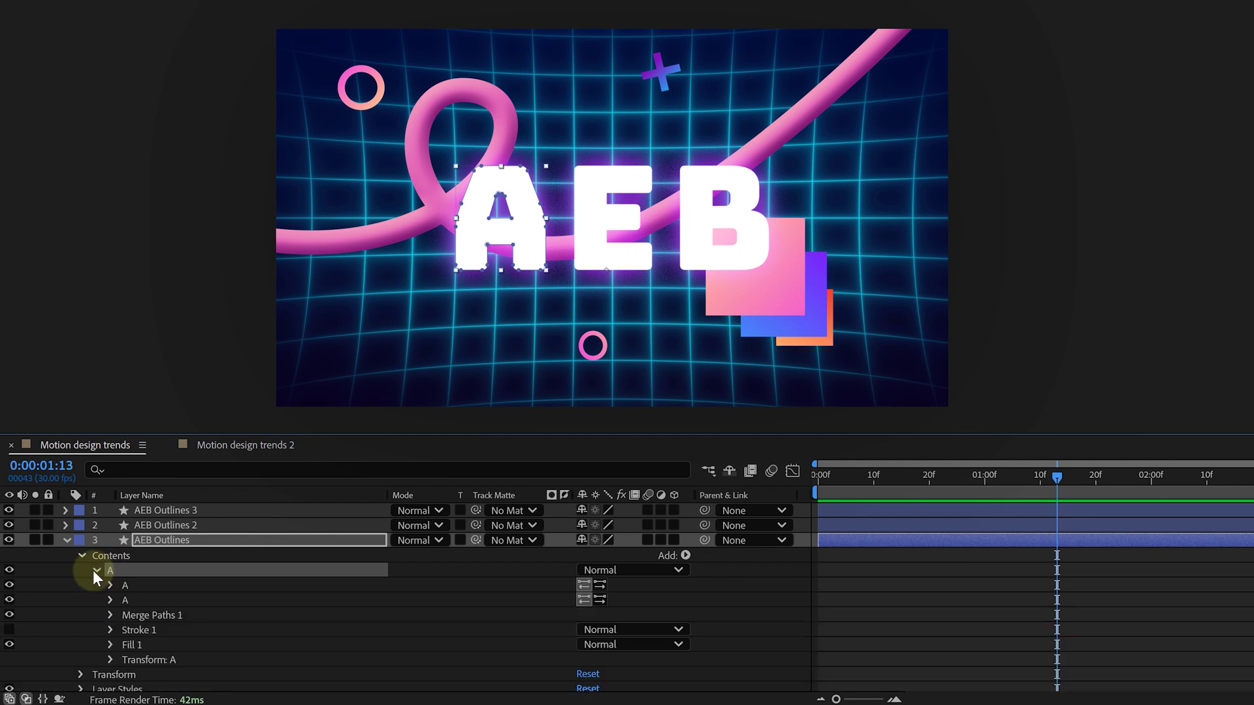
left_click(111, 585)
left_click(140, 600)
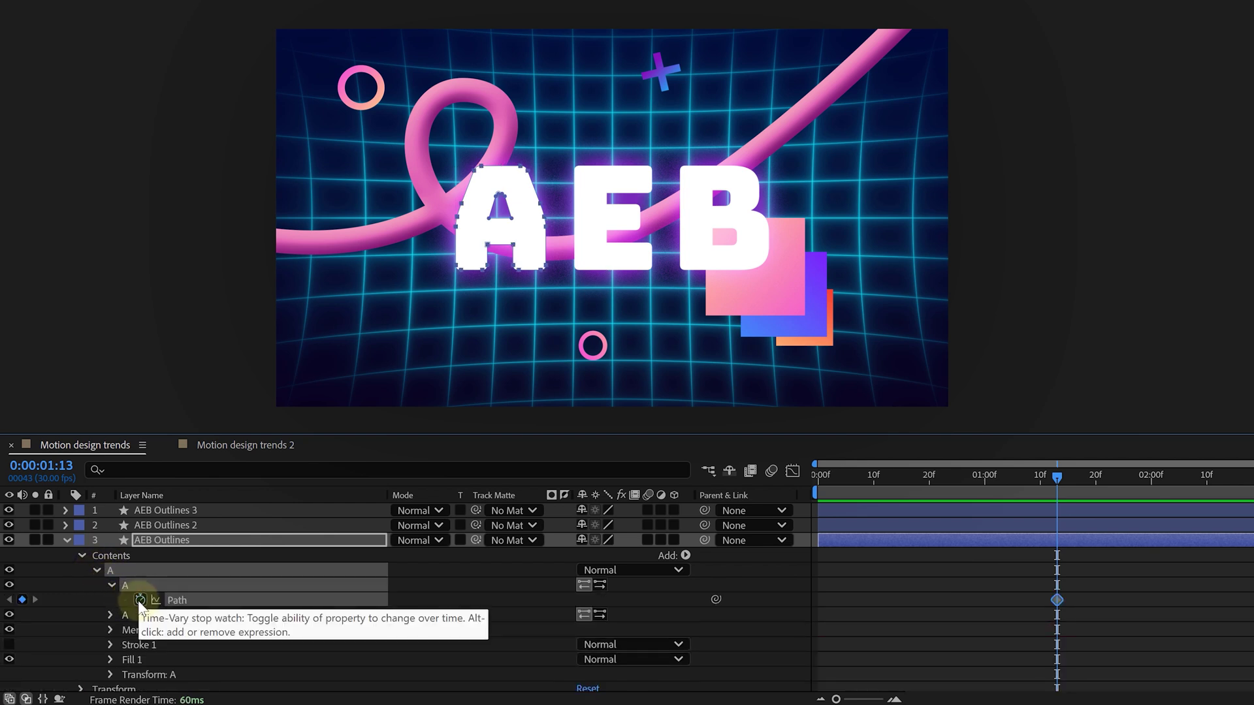
left_click(110, 615)
left_click(139, 630)
- At 1:21, stretch the letter A wider to the left and scrub to preview the warp
left_click(1103, 493)
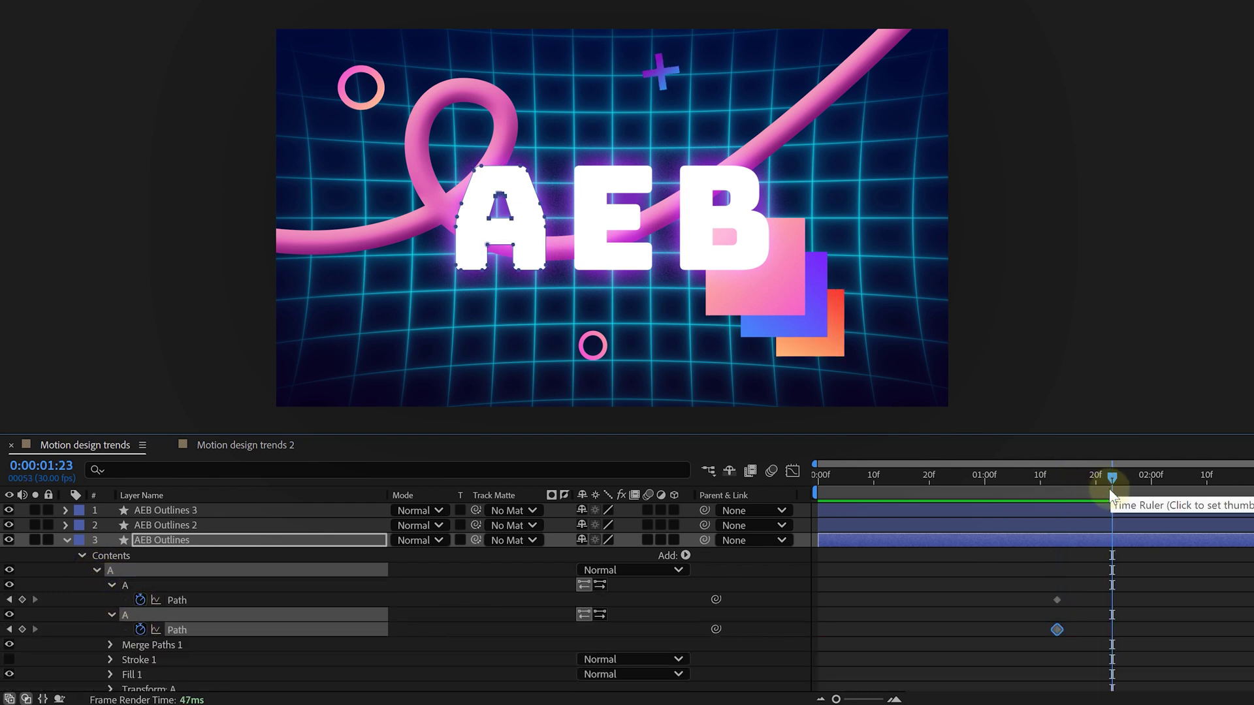
left_click_drag(455, 222, 352, 222)
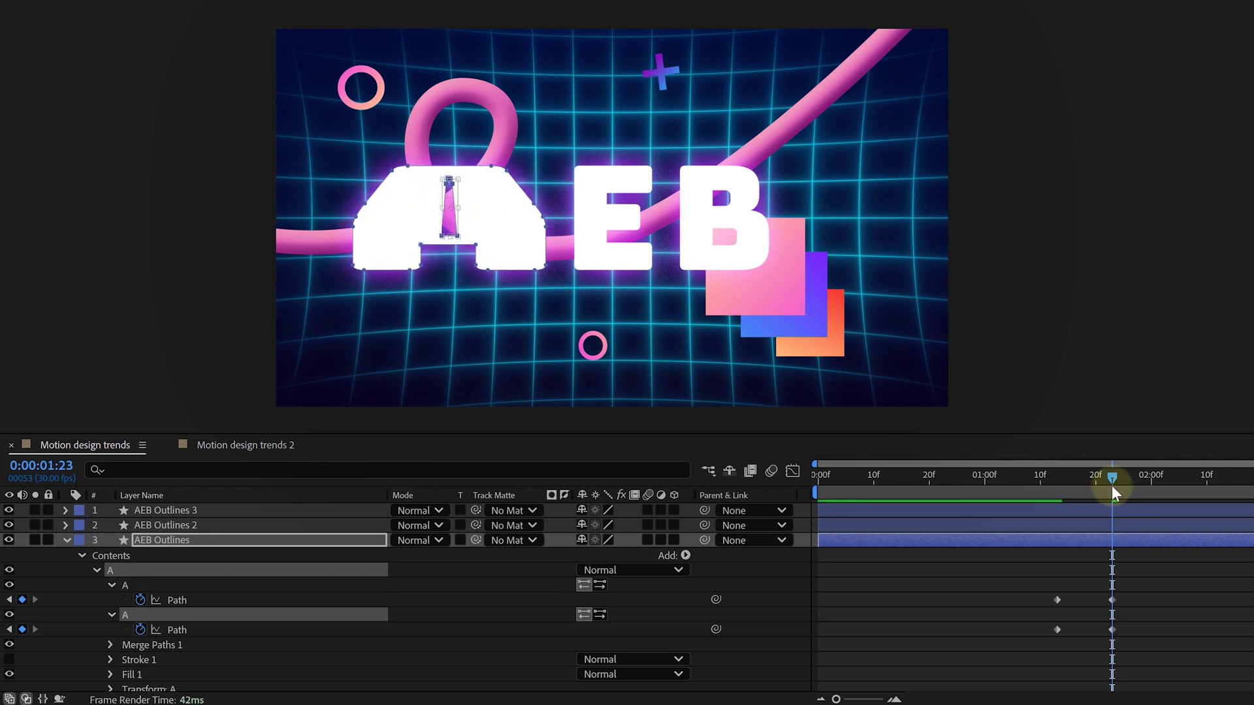
mouse_move(1095, 486)
left_mouse_down()
mouse_move(1049, 491)
mouse_move(1111, 492)
mouse_move(1058, 490)
mouse_move(1099, 490)
left_mouse_up()
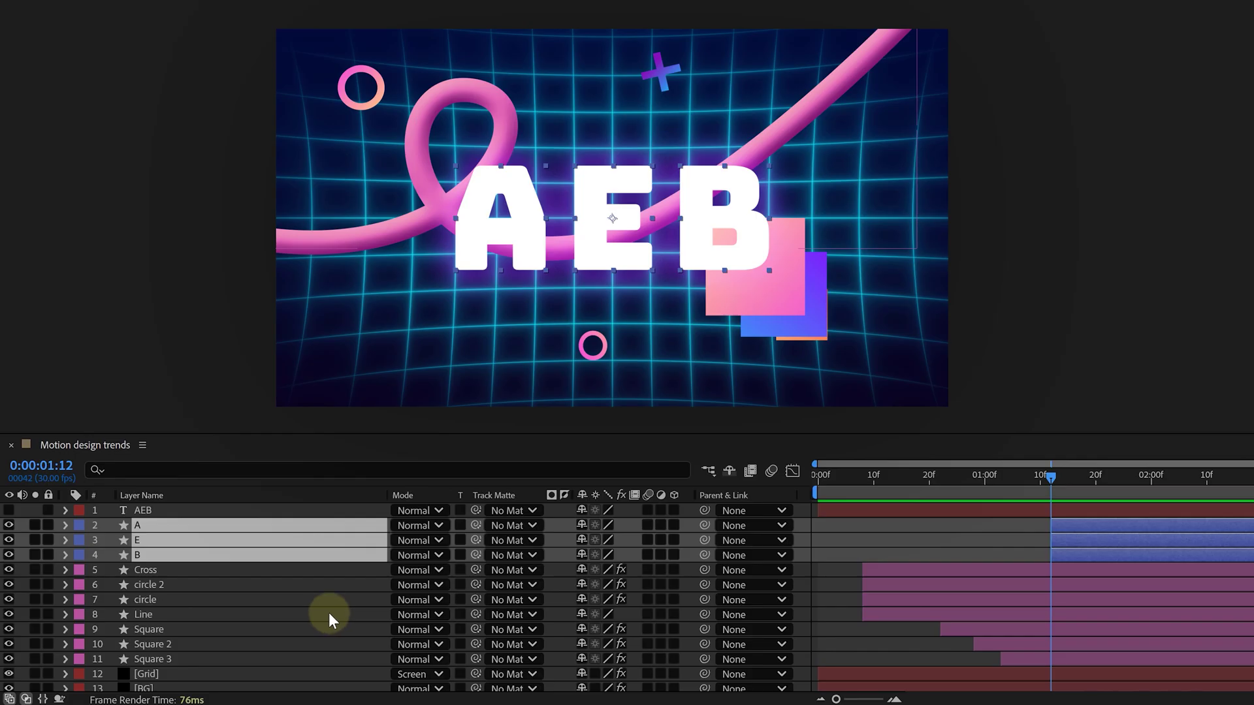
- Unhide the AEB text layer and duplicate it as AEB 2 with an outline stroke
left_click(139, 514)
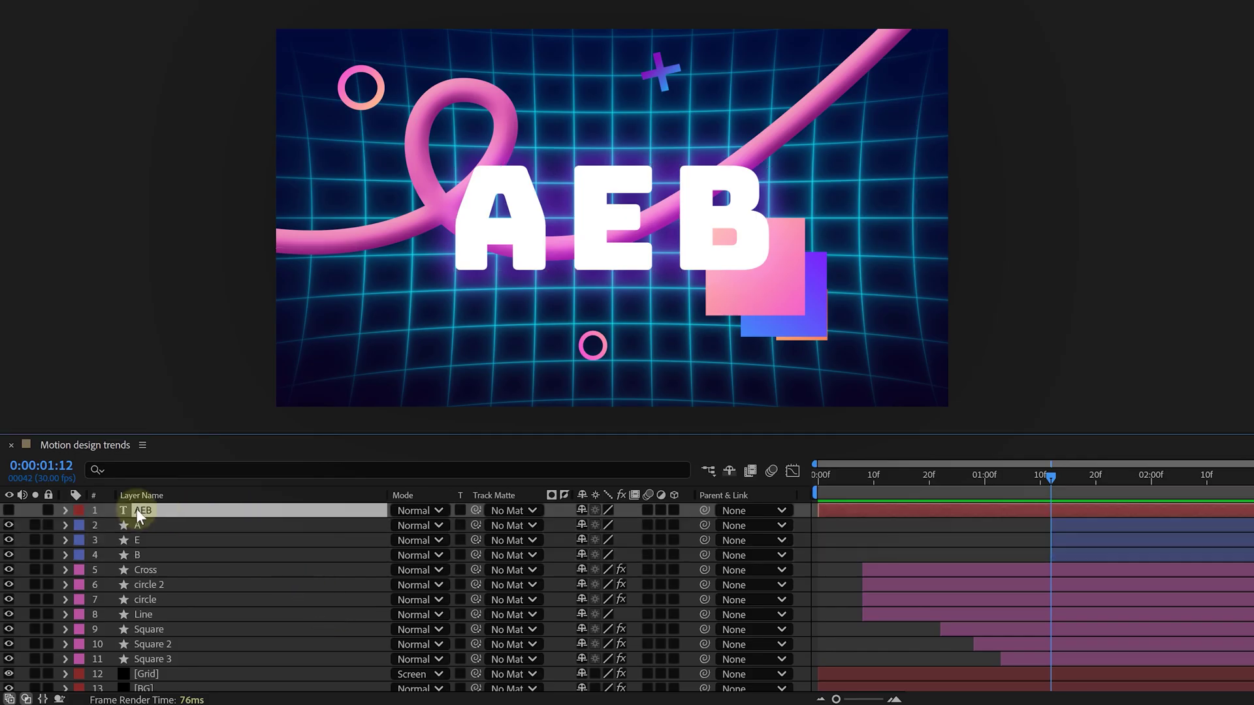
left_click(8, 510)
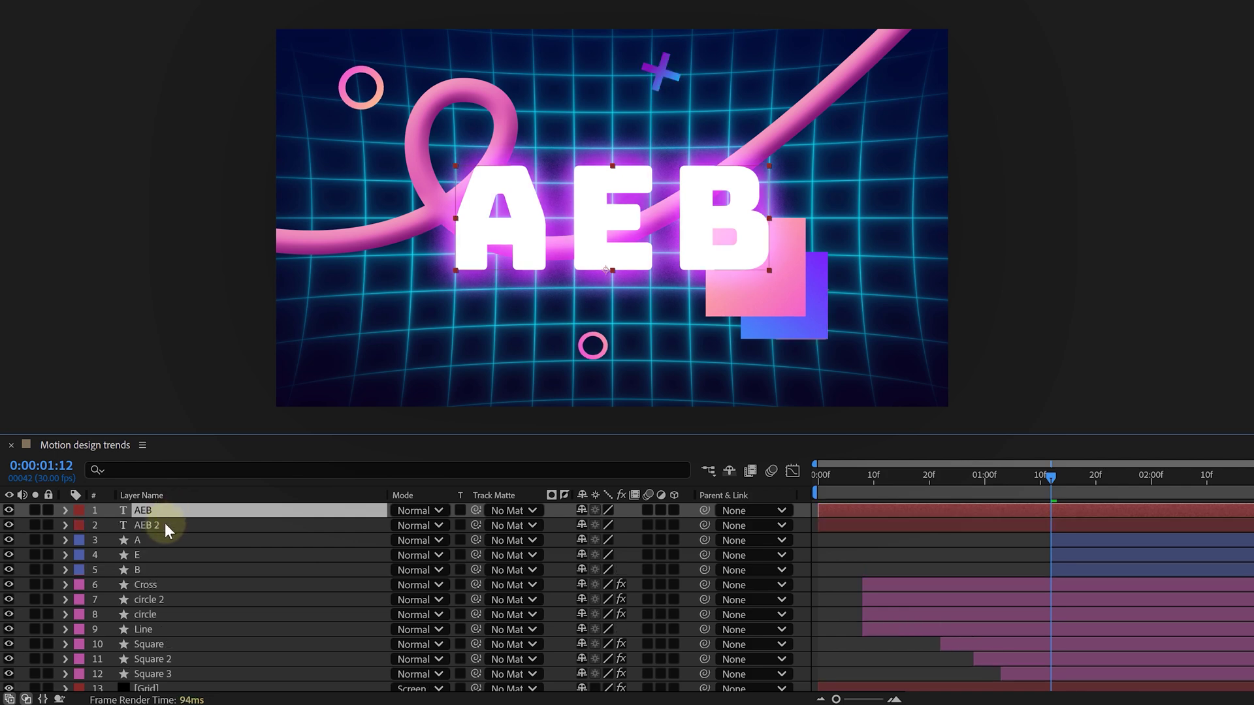
key("ctrl+d")
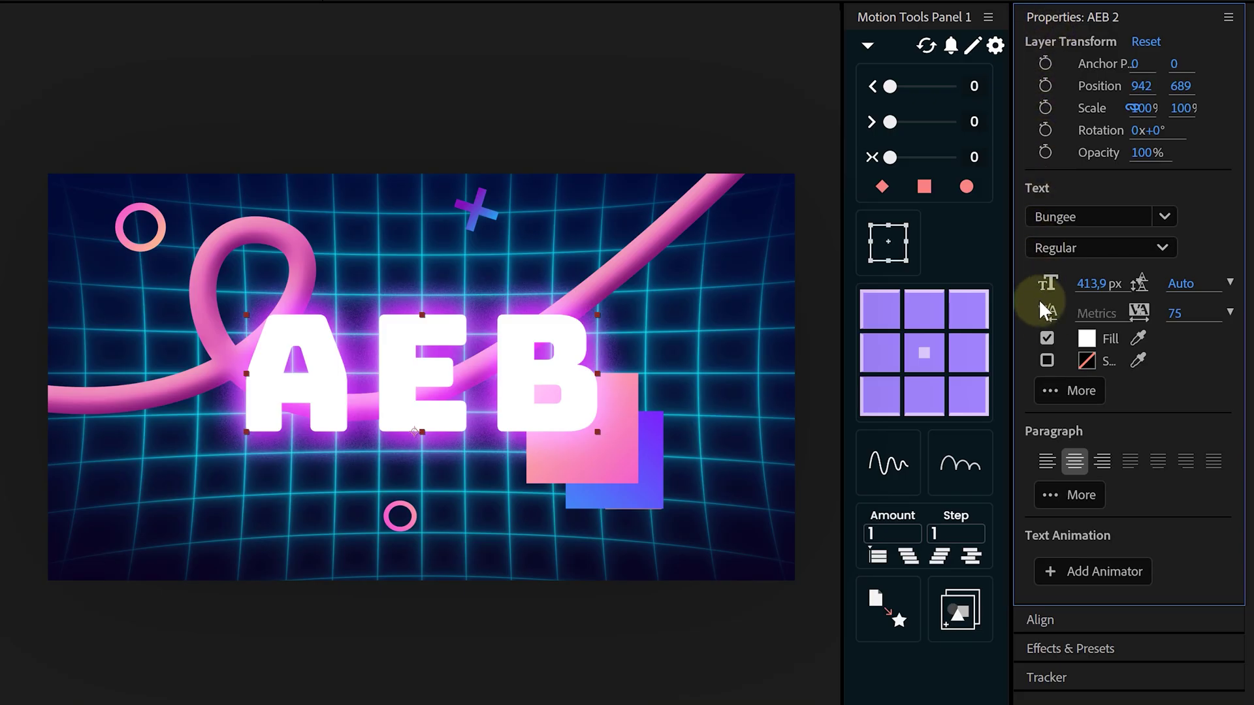
left_click(1048, 358)
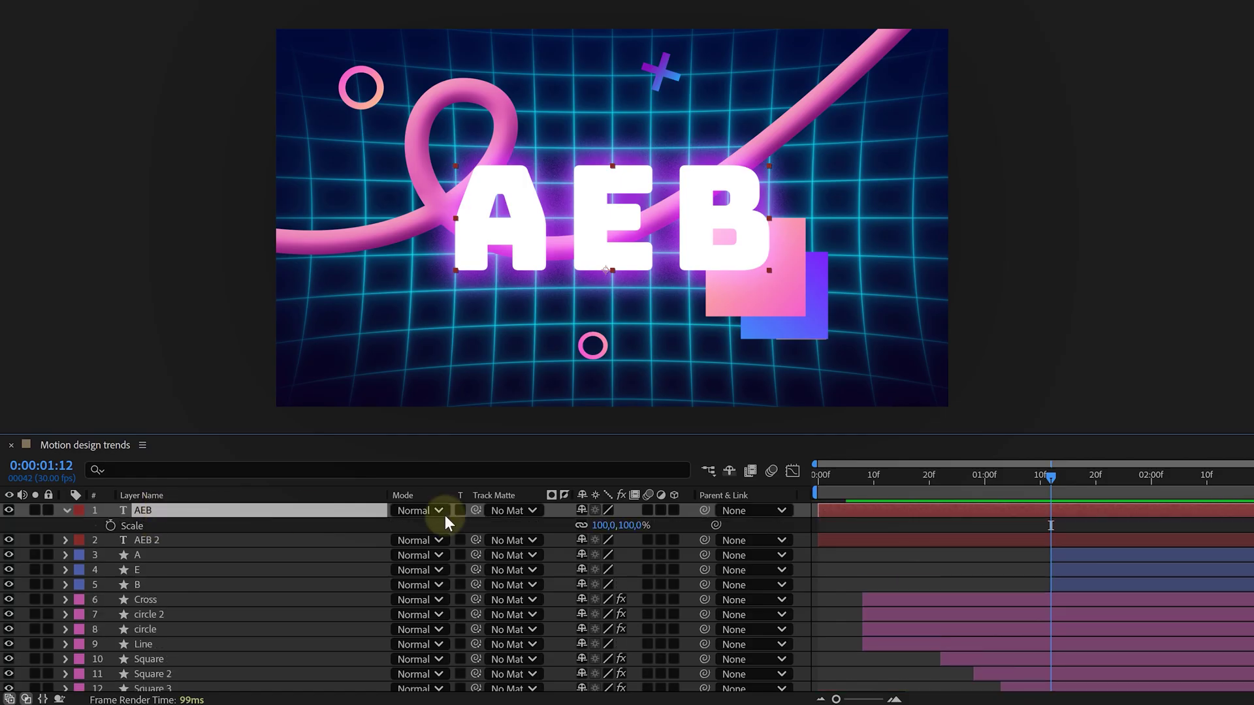
left_click(985, 482)
- Keyframe AEB's scale at 0 at frame 6 so it grows to full size by 1:00
left_click(852, 486)
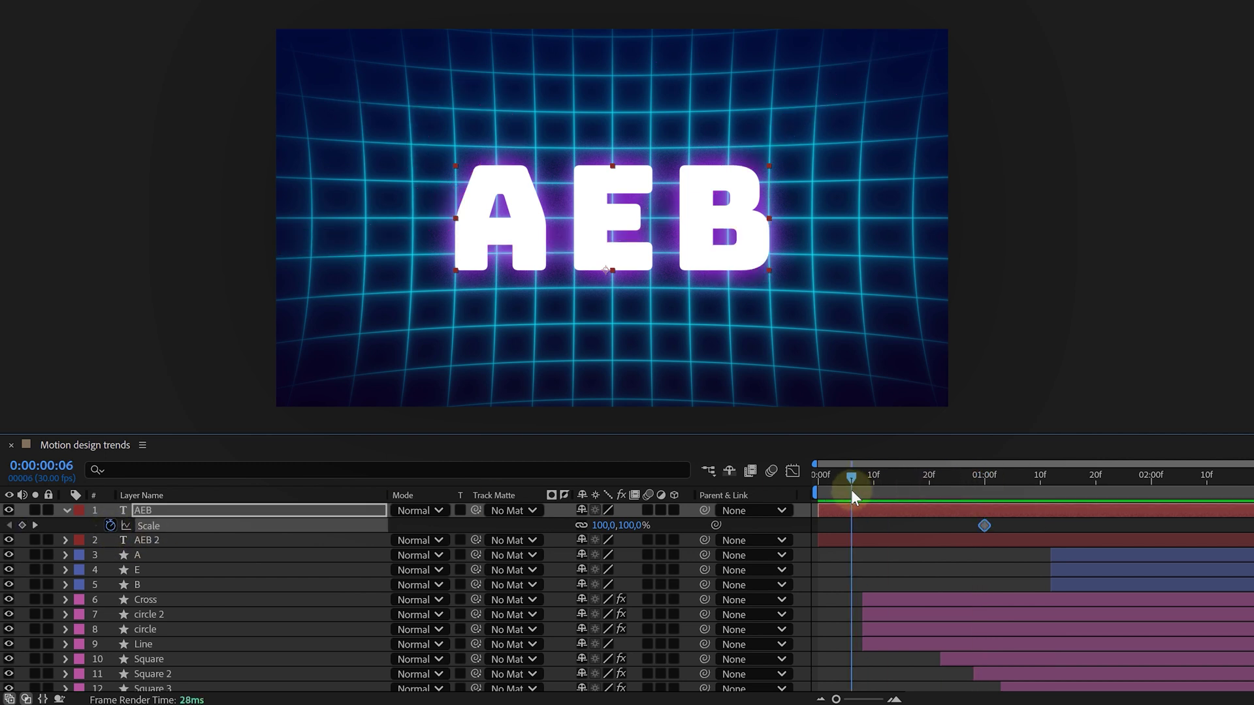
key("Return")
left_click_drag(852, 478, 987, 484)
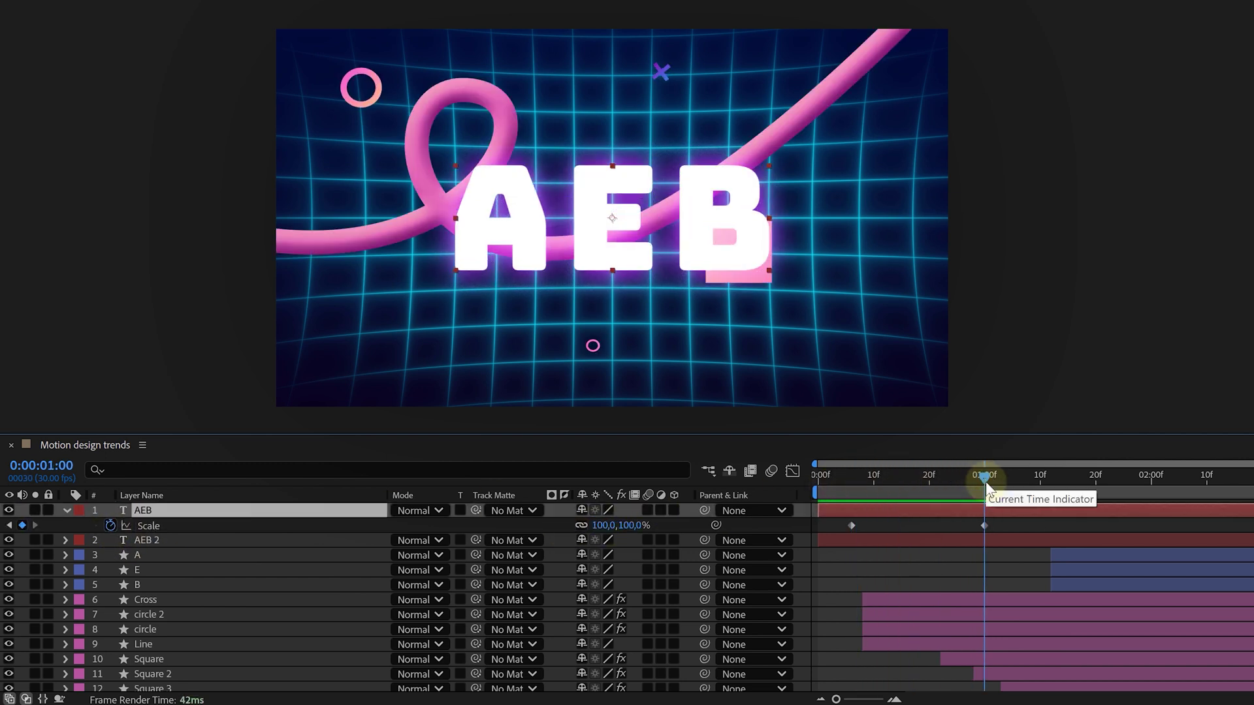
- Add Position keyframes to AEB 2 between 1:13 and a later frame
left_click(983, 541)
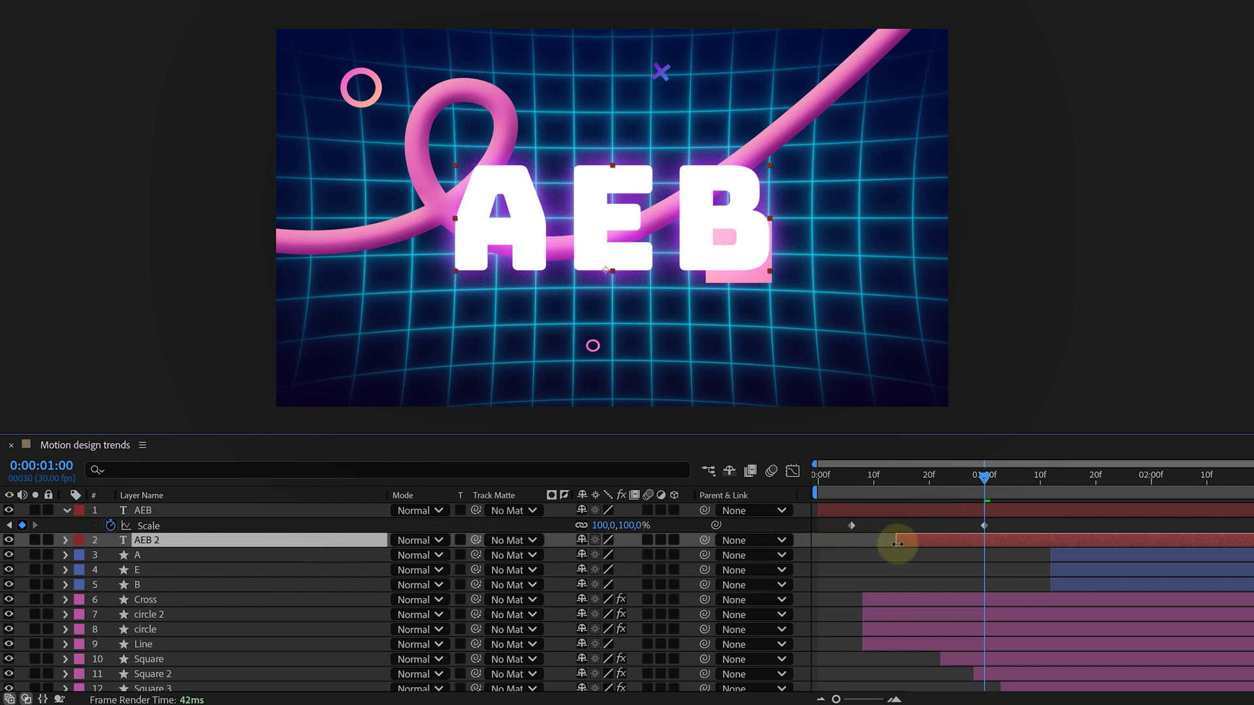
key("p")
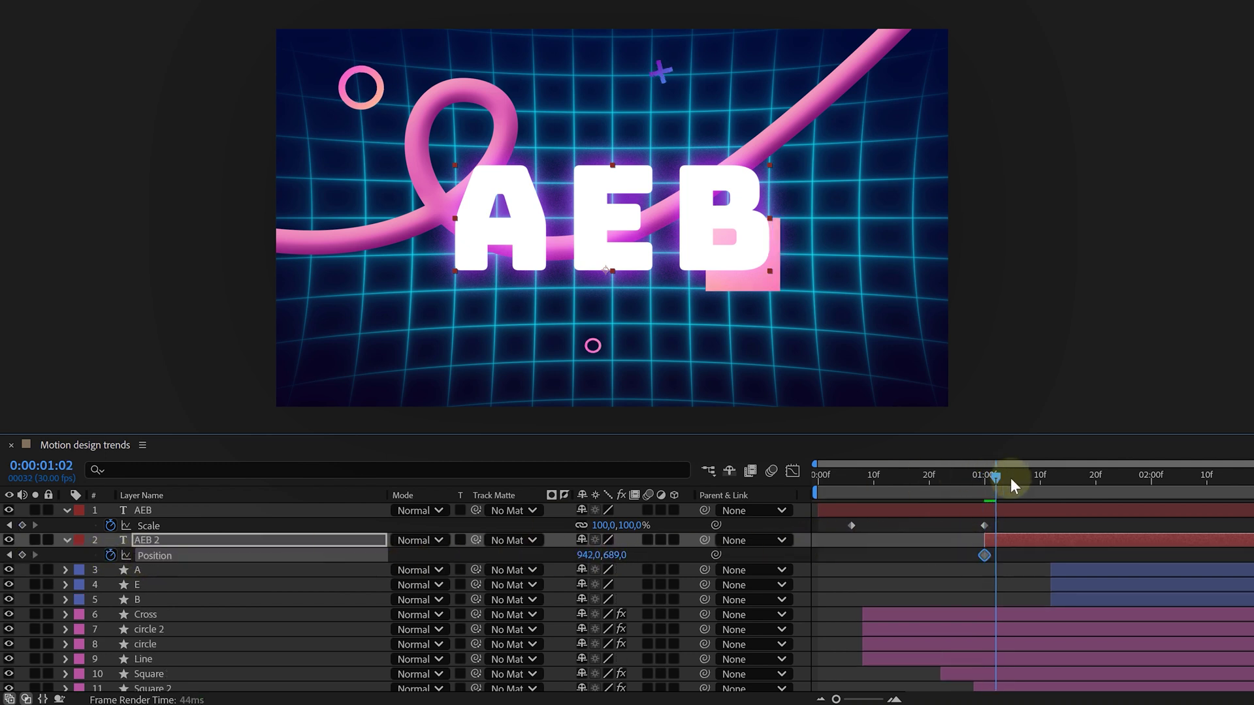
left_click_drag(1013, 484, 1060, 484)
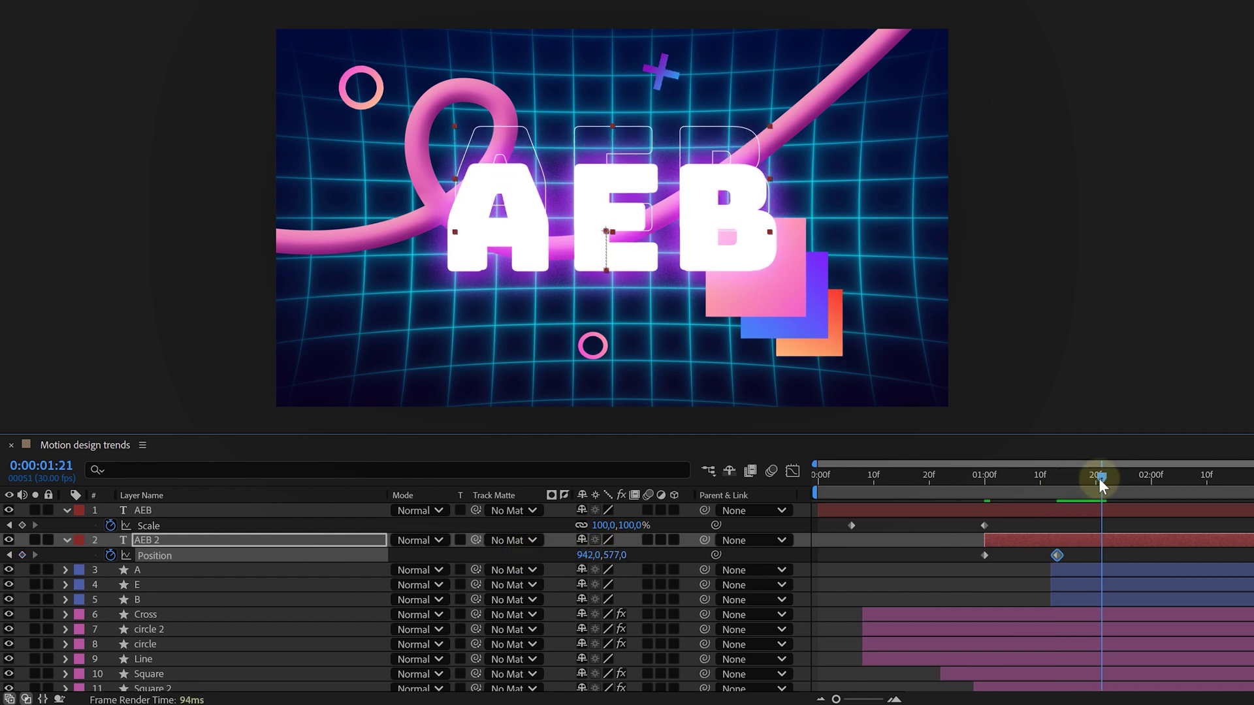
left_click(1137, 478)
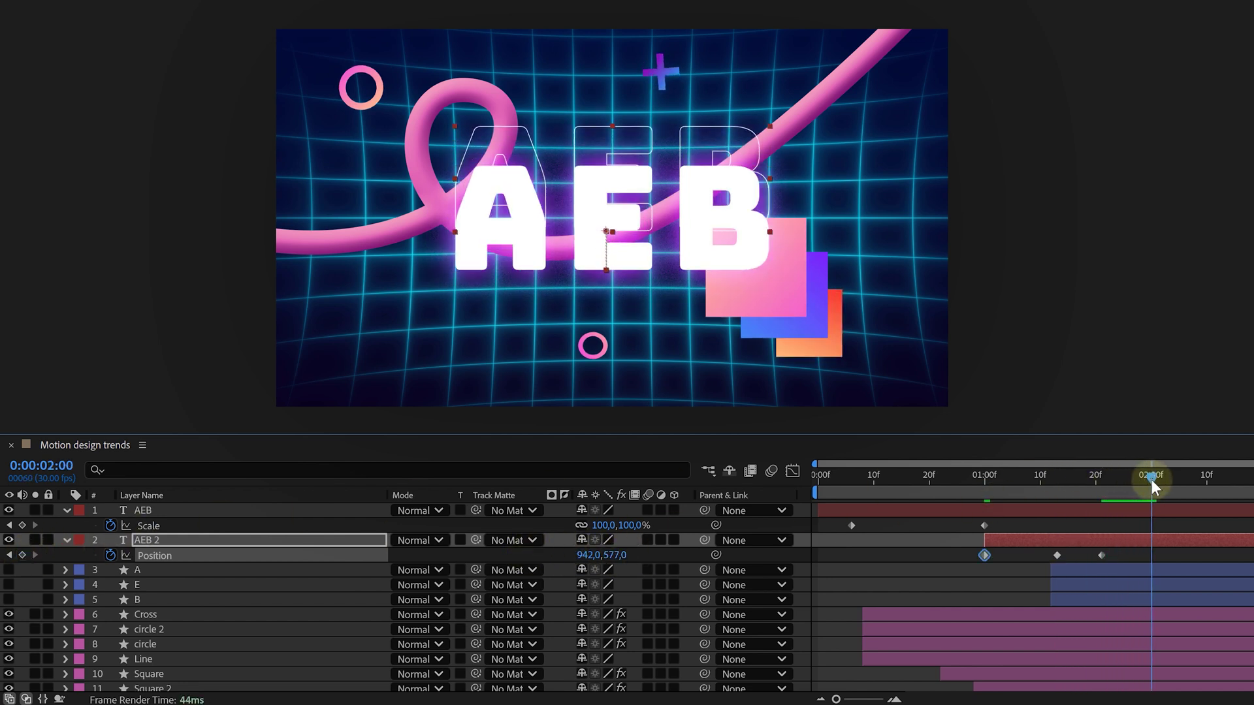
mouse_move(985, 555)
key("ctrl+v")
- Duplicate AEB 2 into AEB 3 and AEB 4, raising their Y positions to 466 and 408
left_click(1165, 540)
key("ctrl+d")
left_click(1060, 484)
left_click_drag(632, 568, 524, 578)
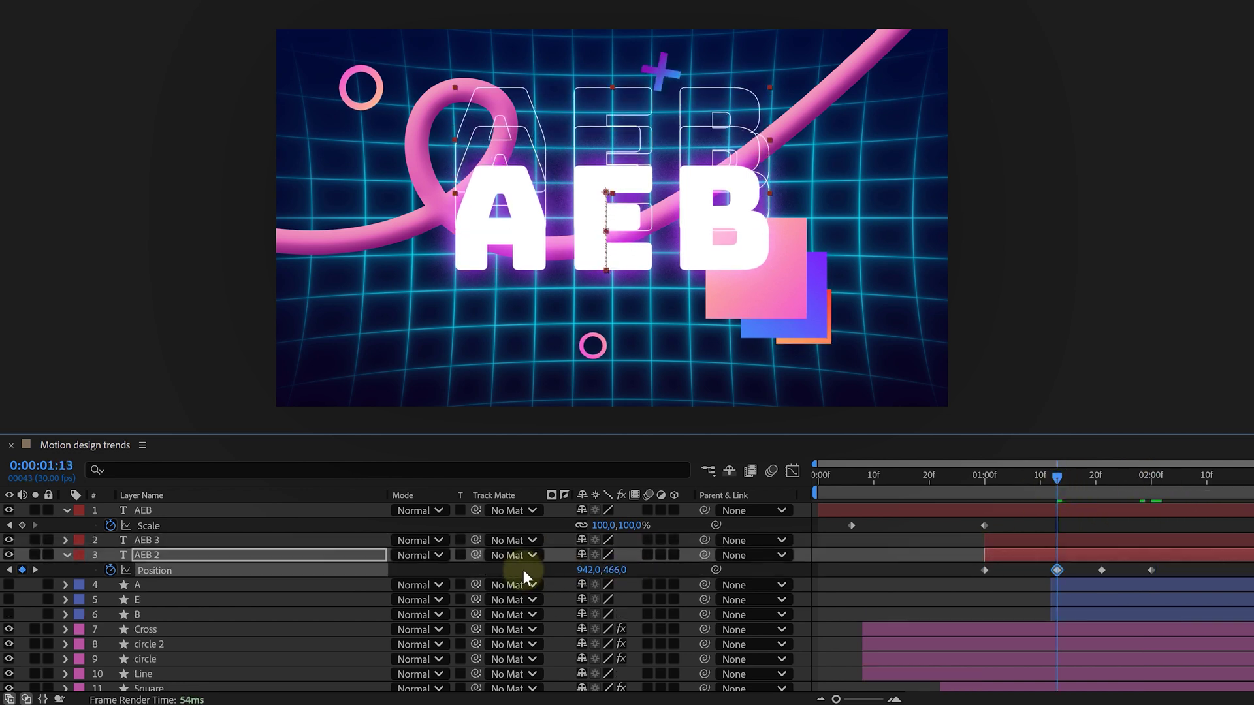
key("ctrl+d")
key("j")
left_click_drag(616, 585, 558, 581)
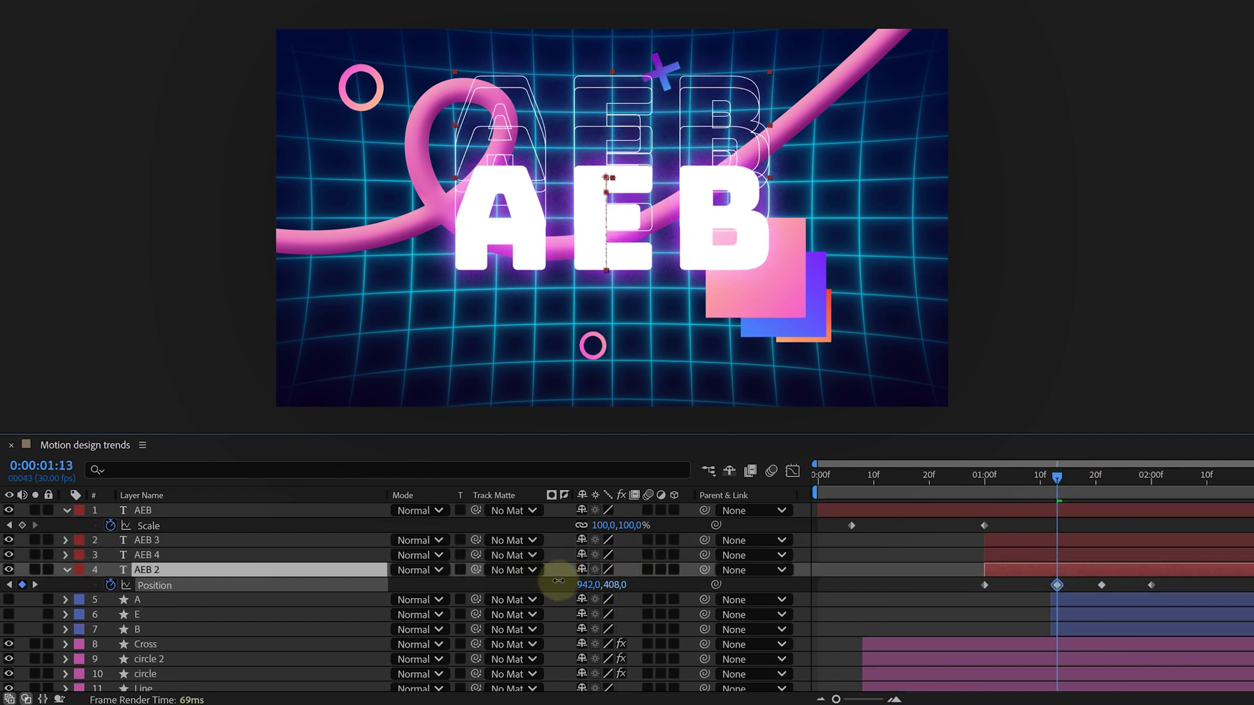
left_click_drag(1053, 484, 1108, 565)
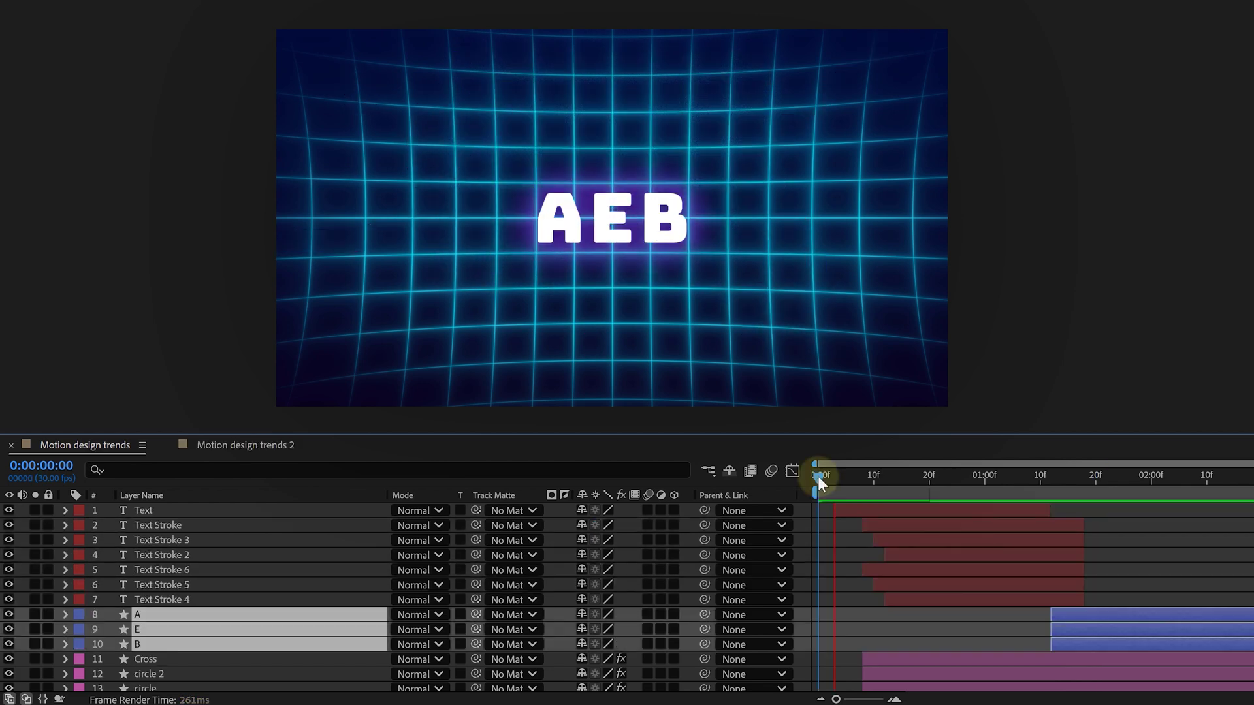
- Play the full animation preview from the start
key("space")
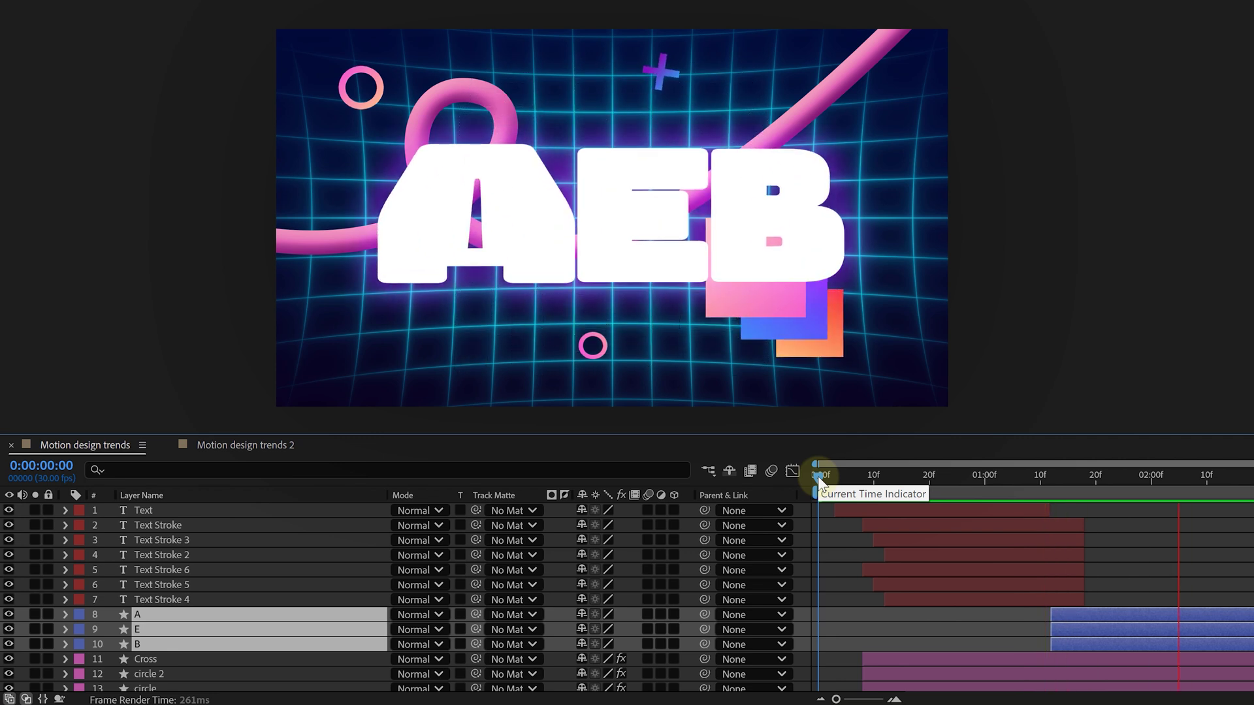